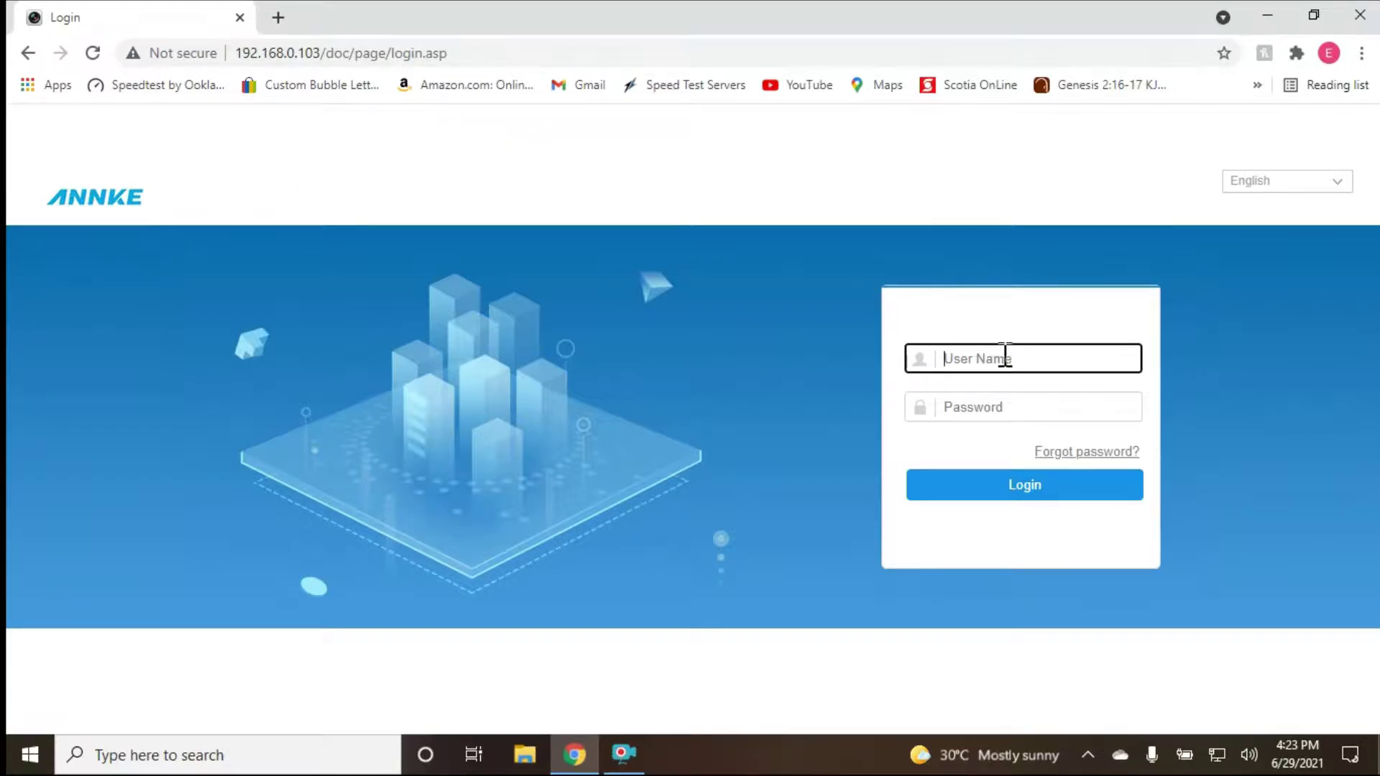
Step: Log in to the DVR with the admin user name and the account password
type("admin")
left_click(1007, 406)
left_click(968, 361)
left_click(1005, 406)
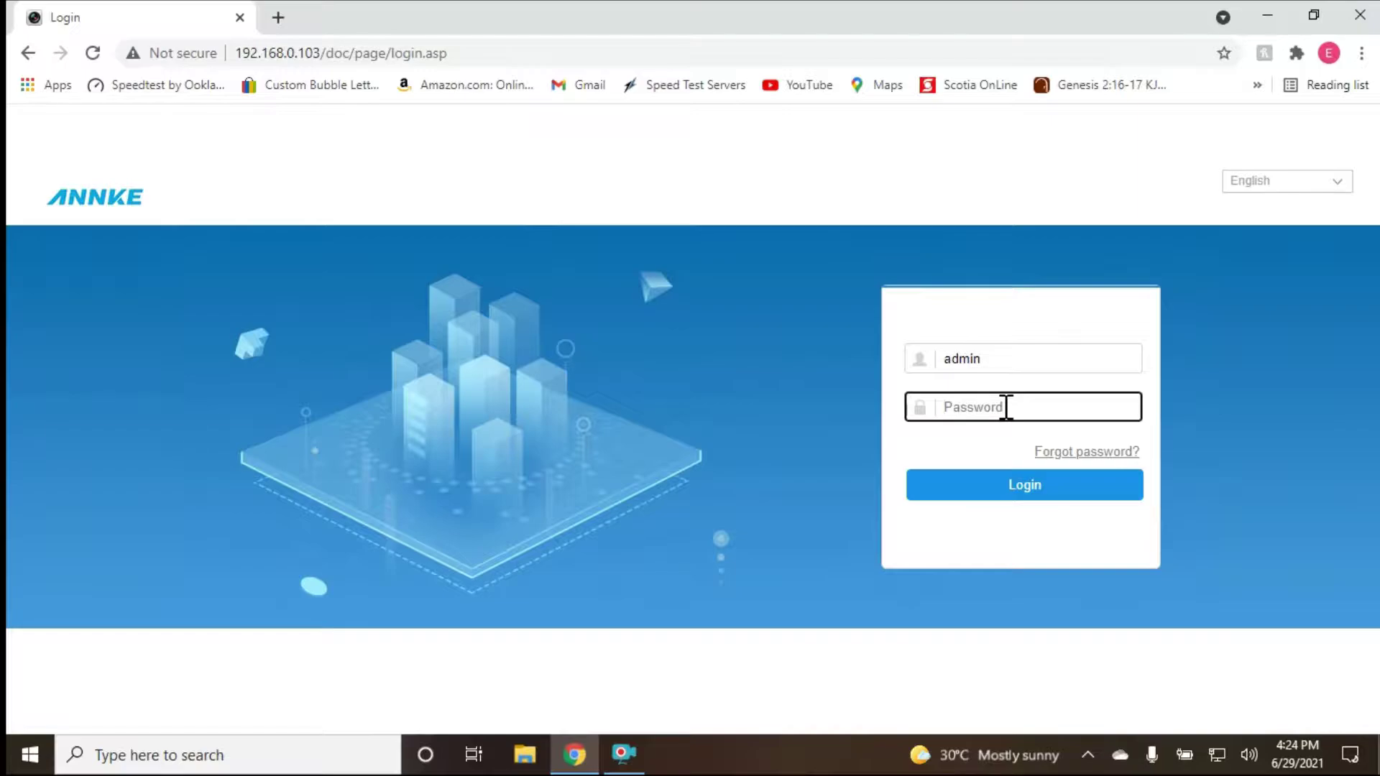
type("••••••••")
left_click(1035, 494)
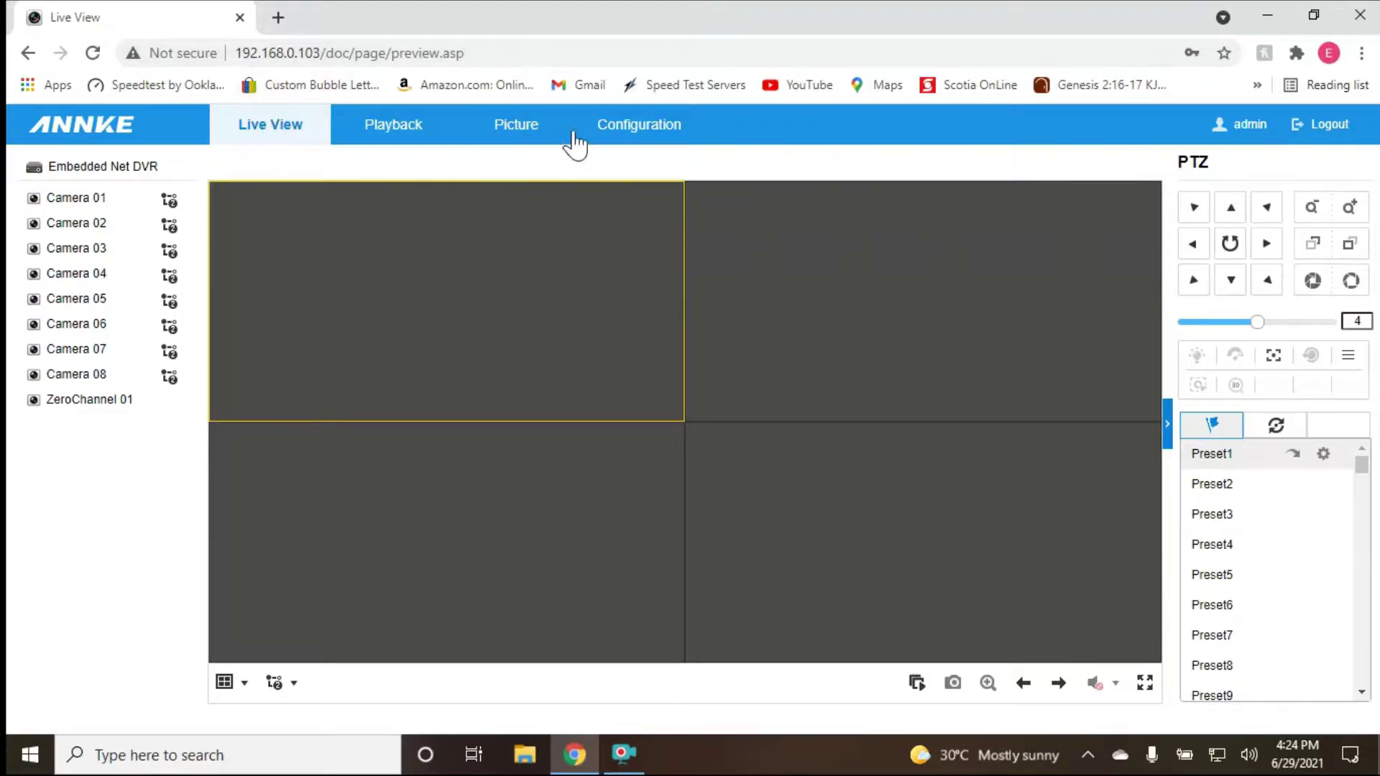
left_click(616, 135)
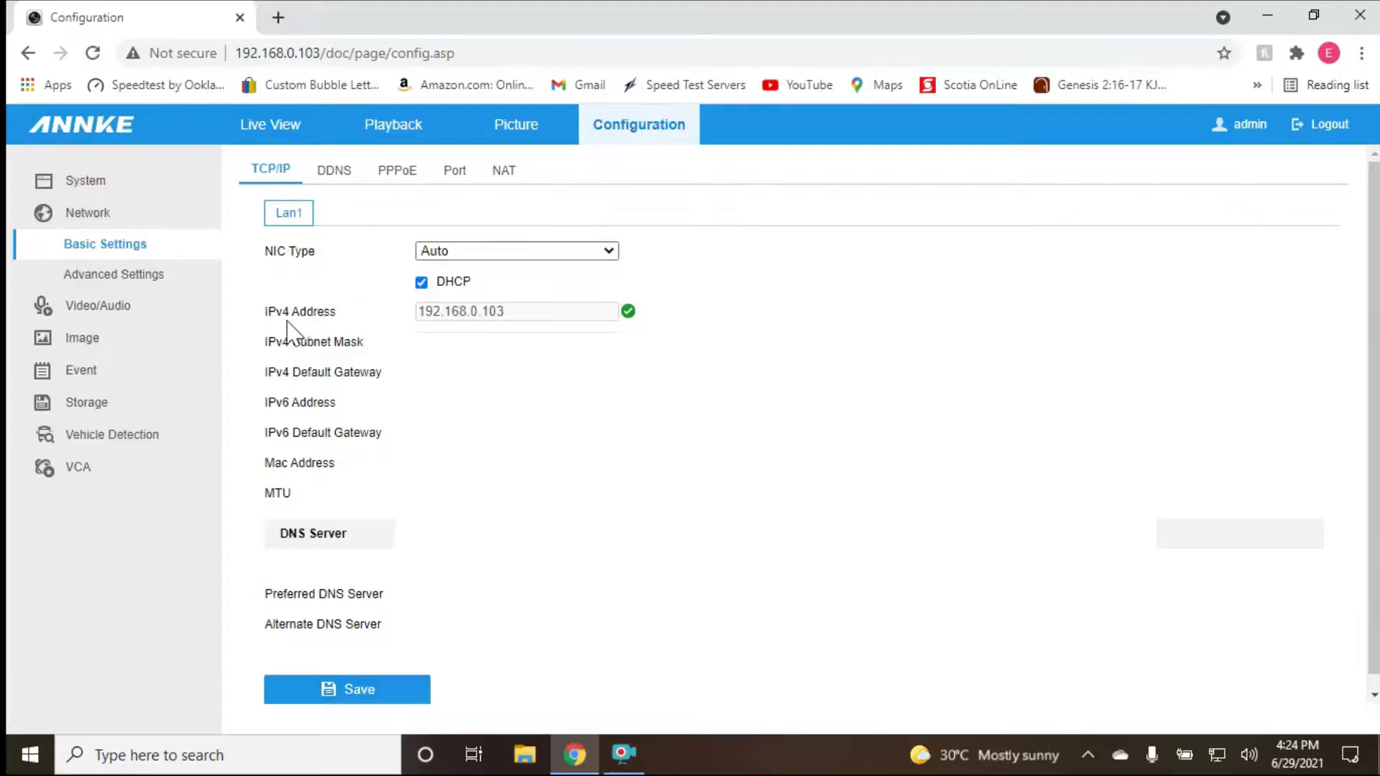
left_click(278, 131)
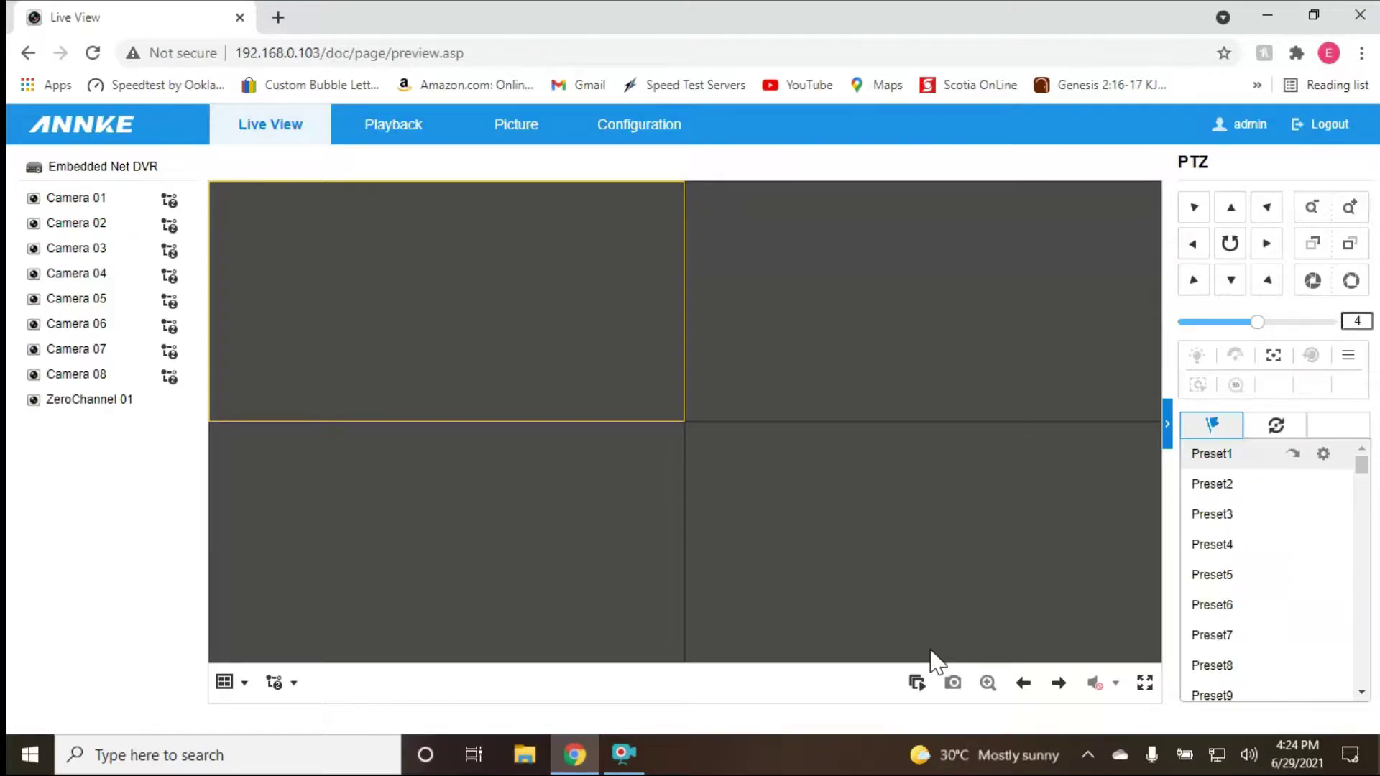
Step: Start live video on all cameras and advance the grid to the next page
left_click(918, 695)
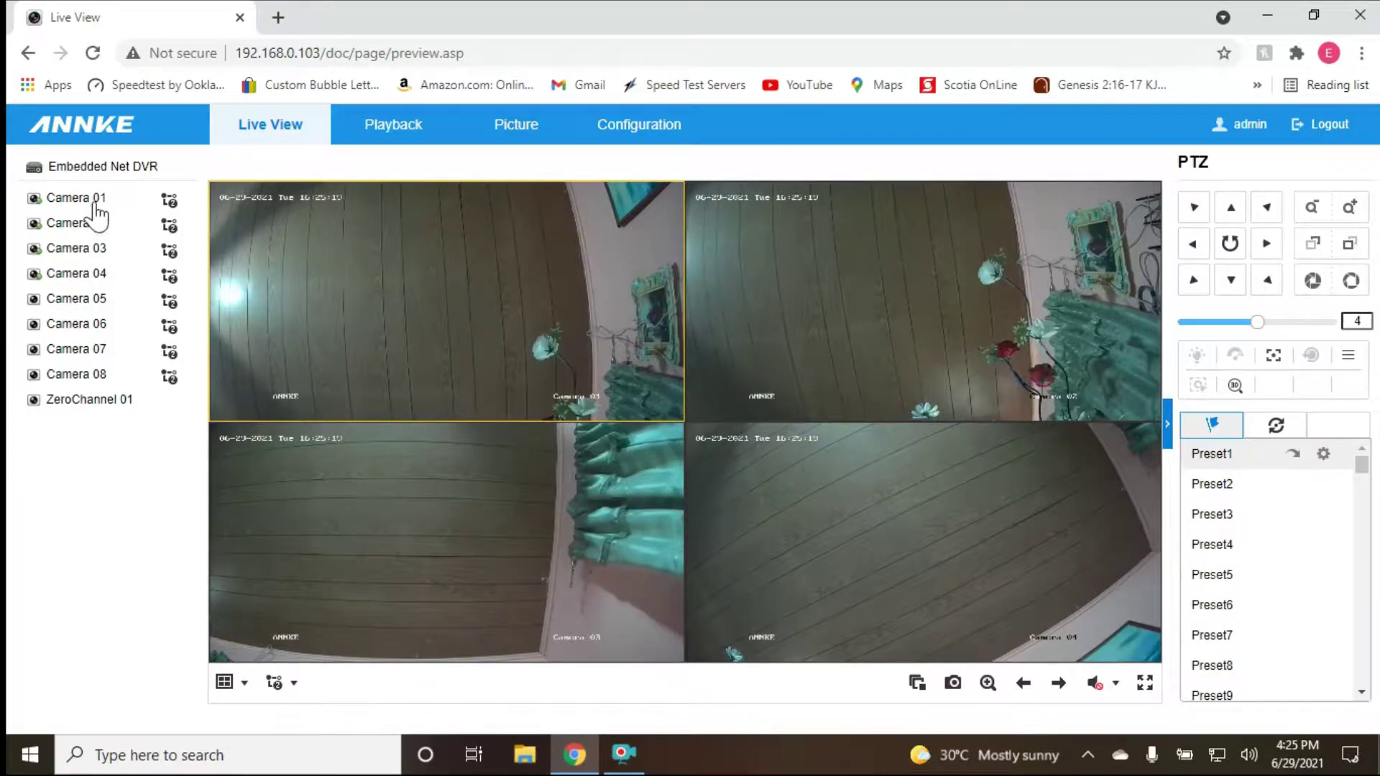
left_click(1060, 683)
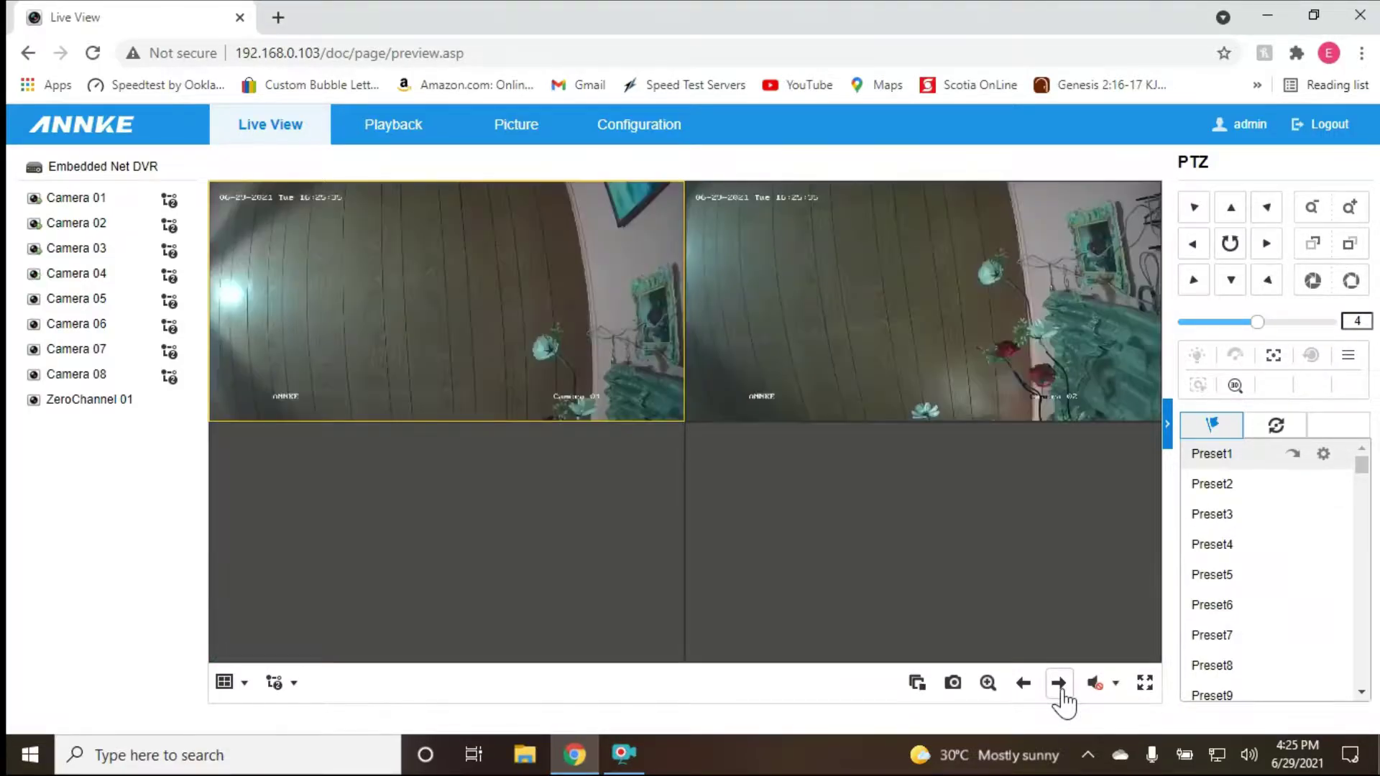
left_click(1060, 683)
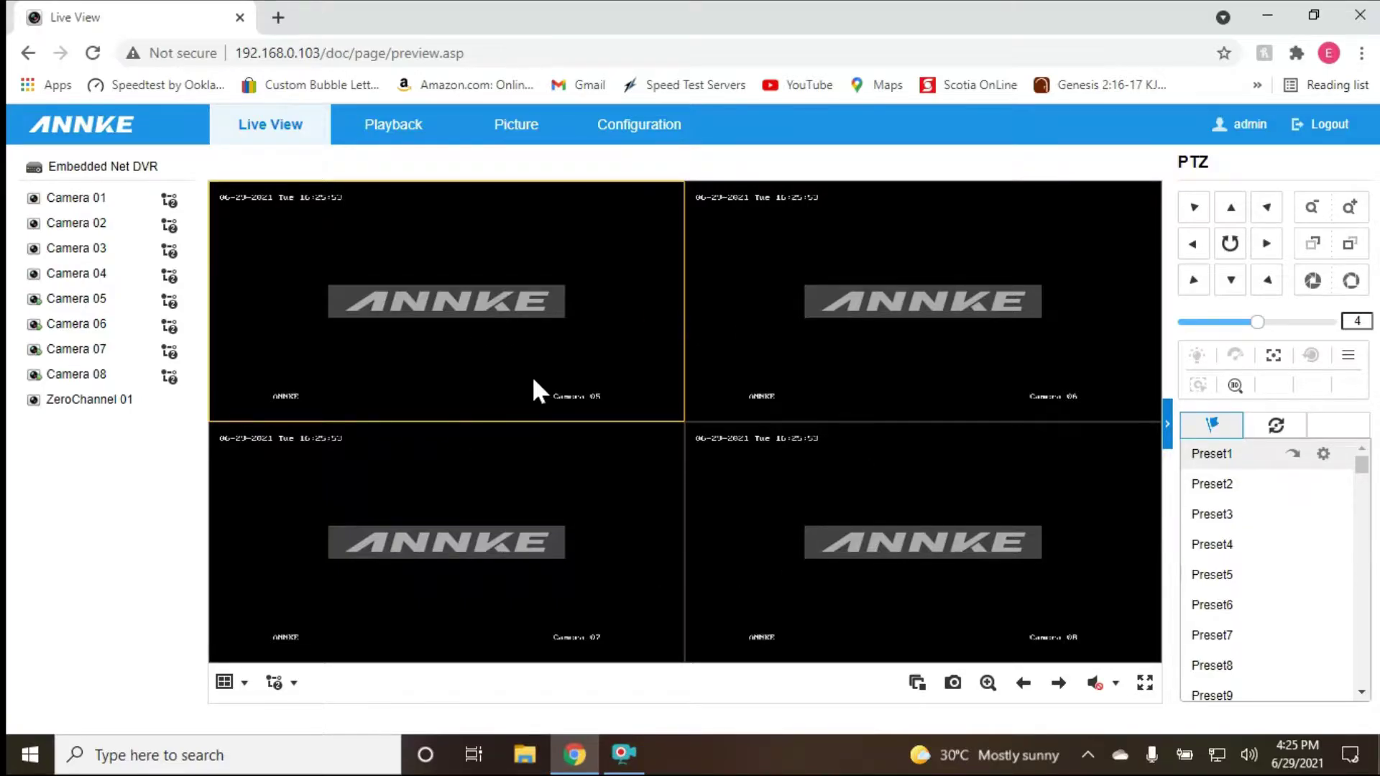
left_click(1024, 685)
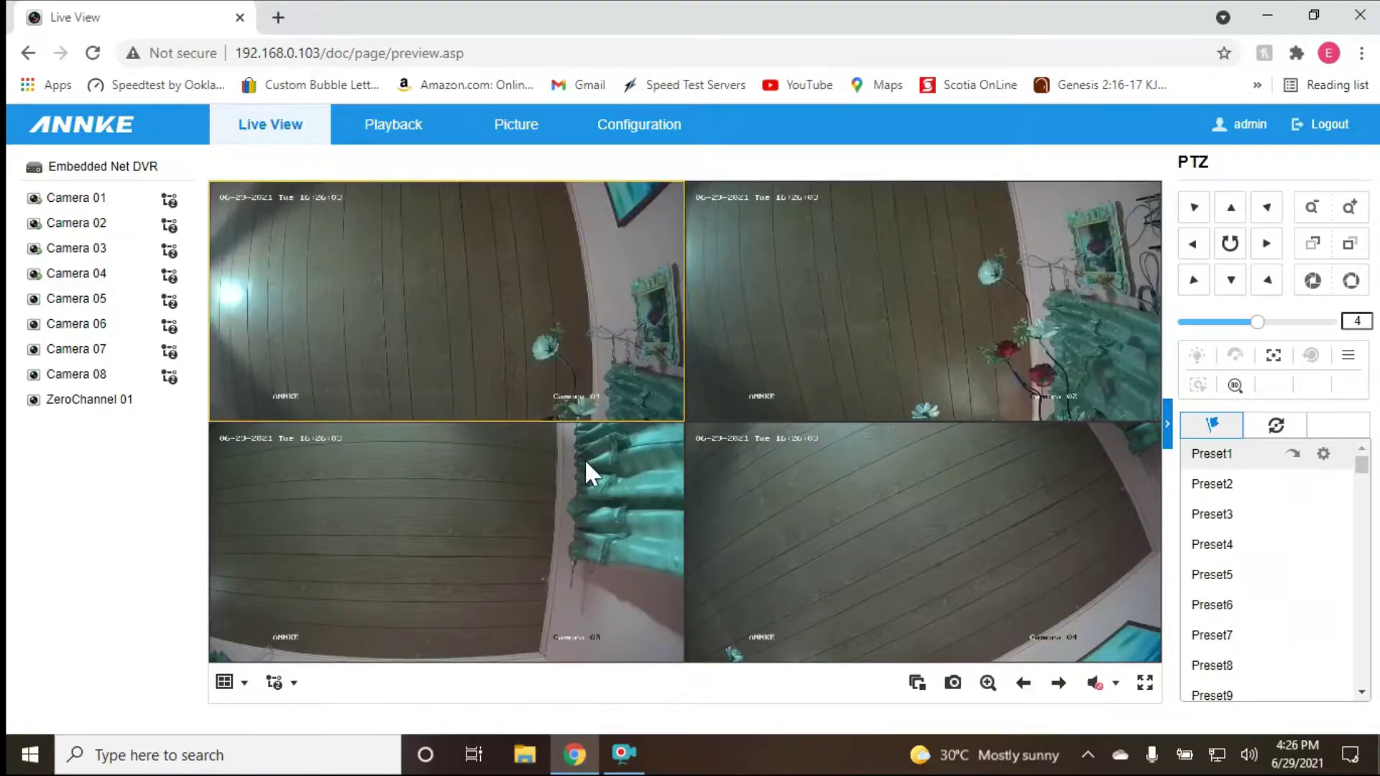
Step: Restart all live view and play ZeroChannel 01 in the first tile, briefly viewing it full screen
left_click(90, 413)
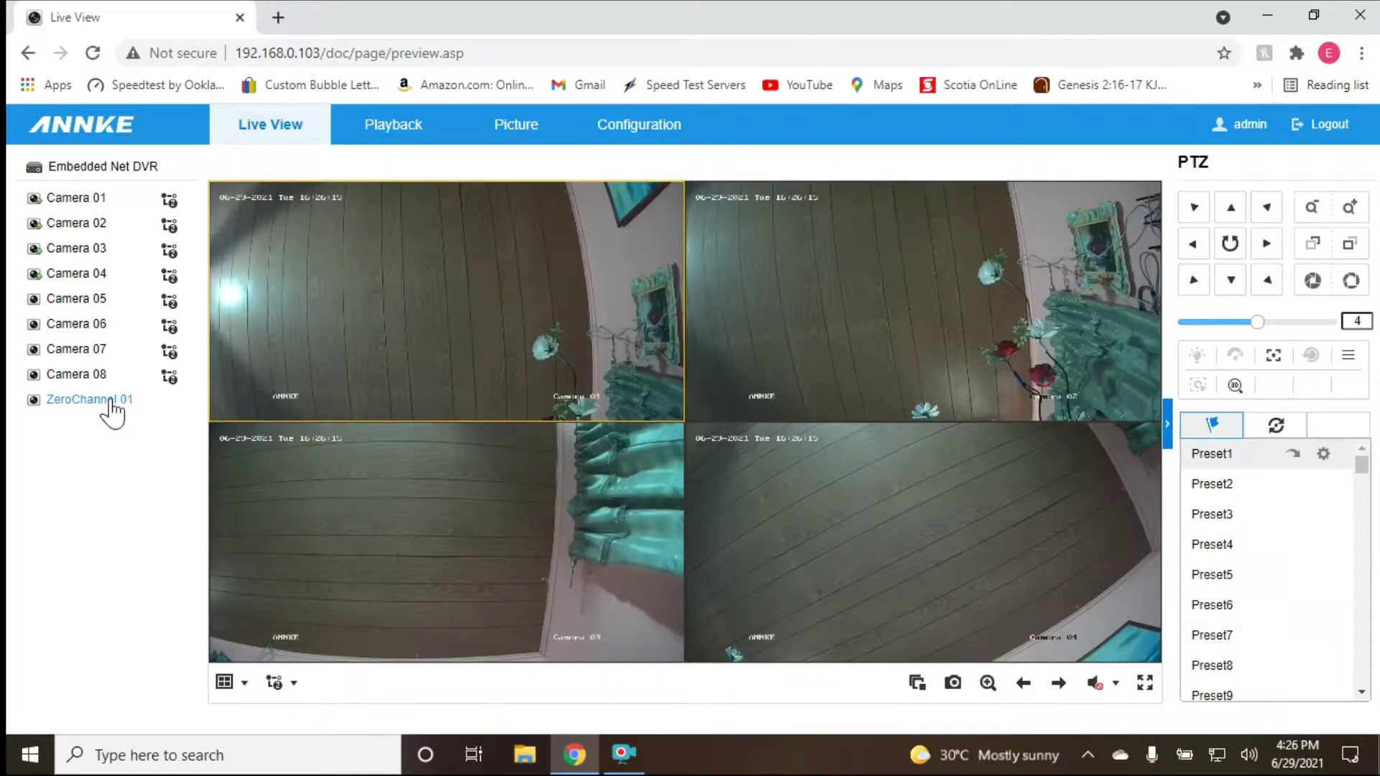
left_click(917, 683)
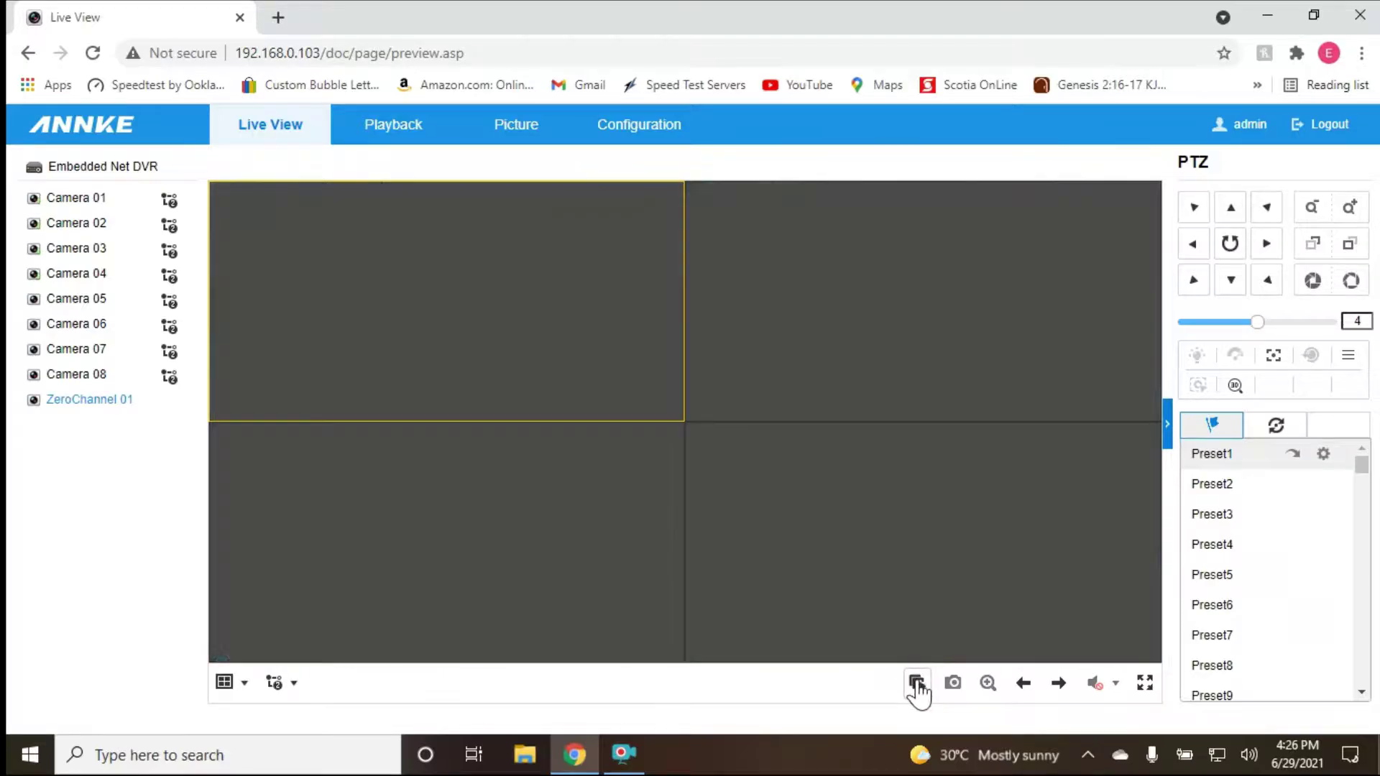
left_click(917, 683)
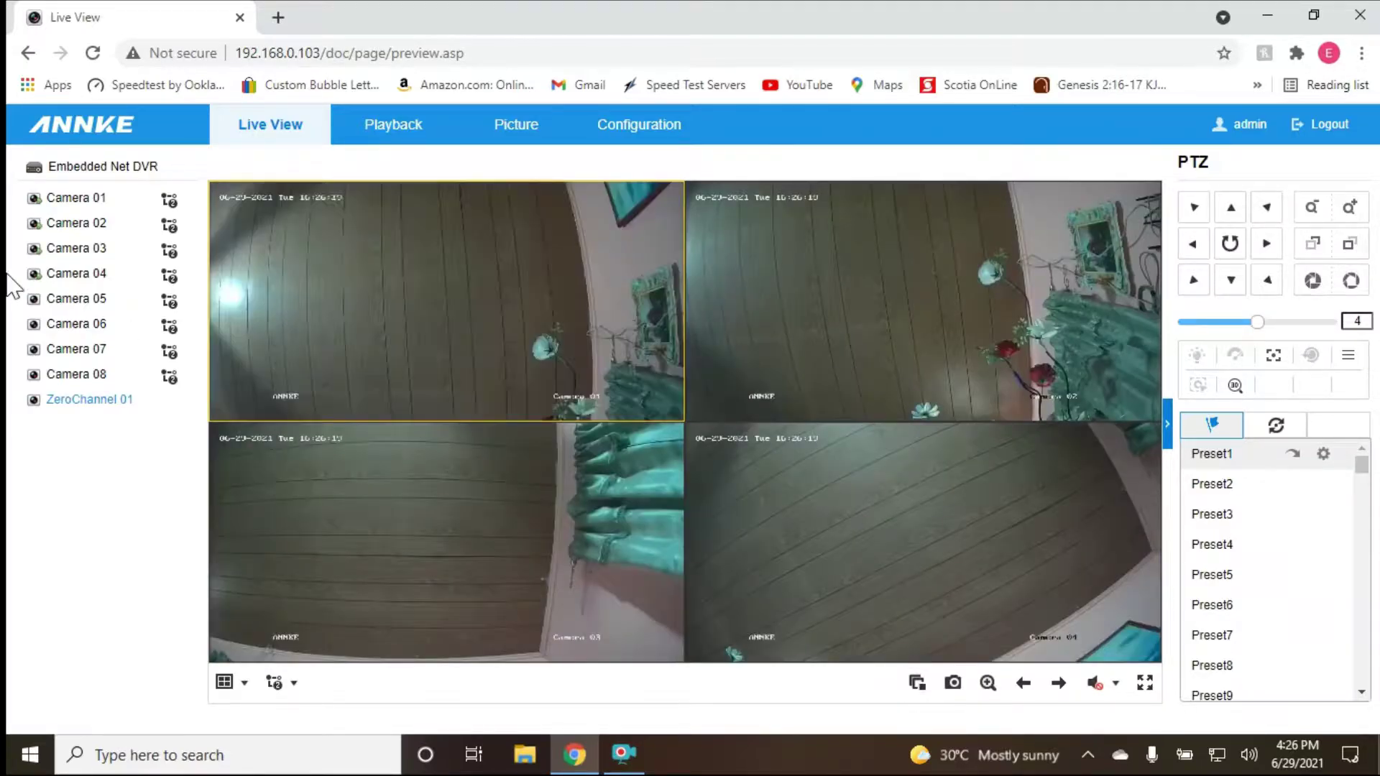
double_click(83, 406)
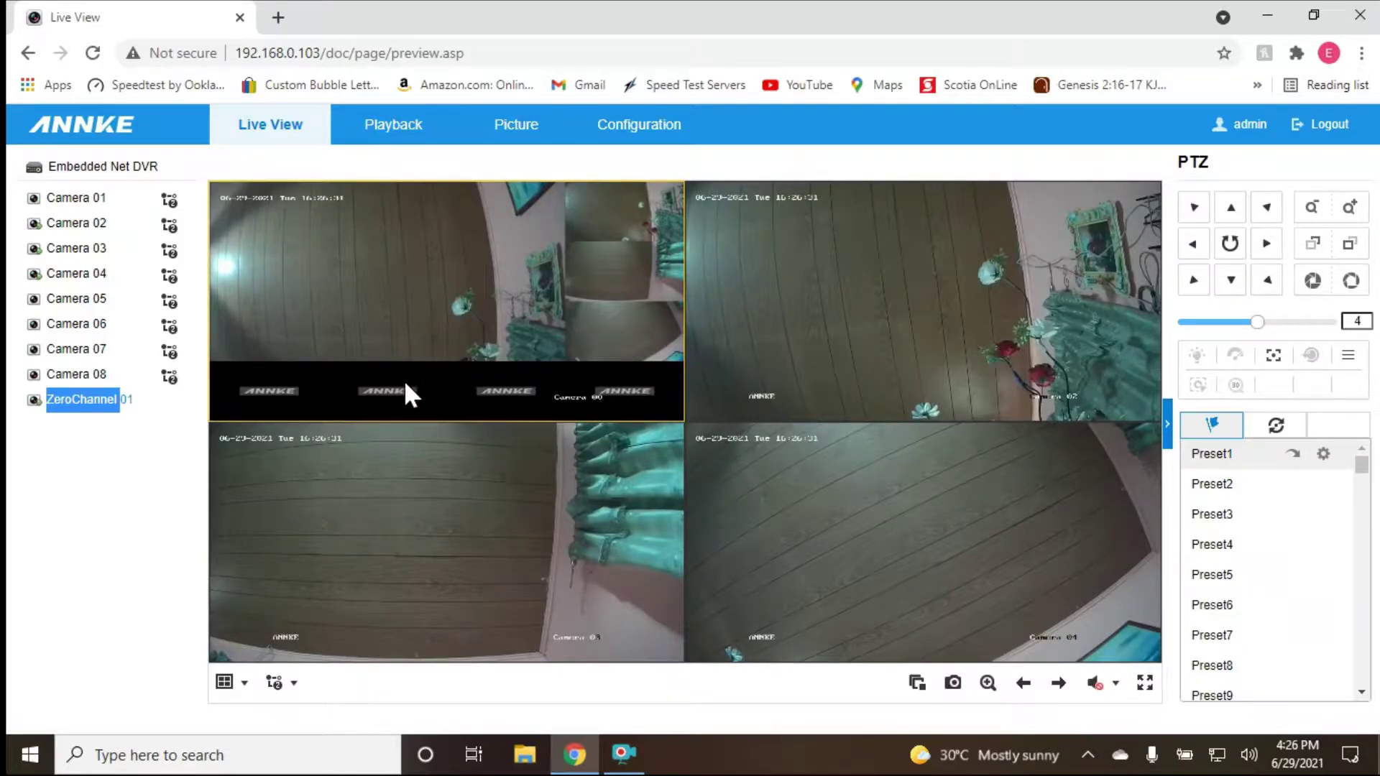
double_click(516, 306)
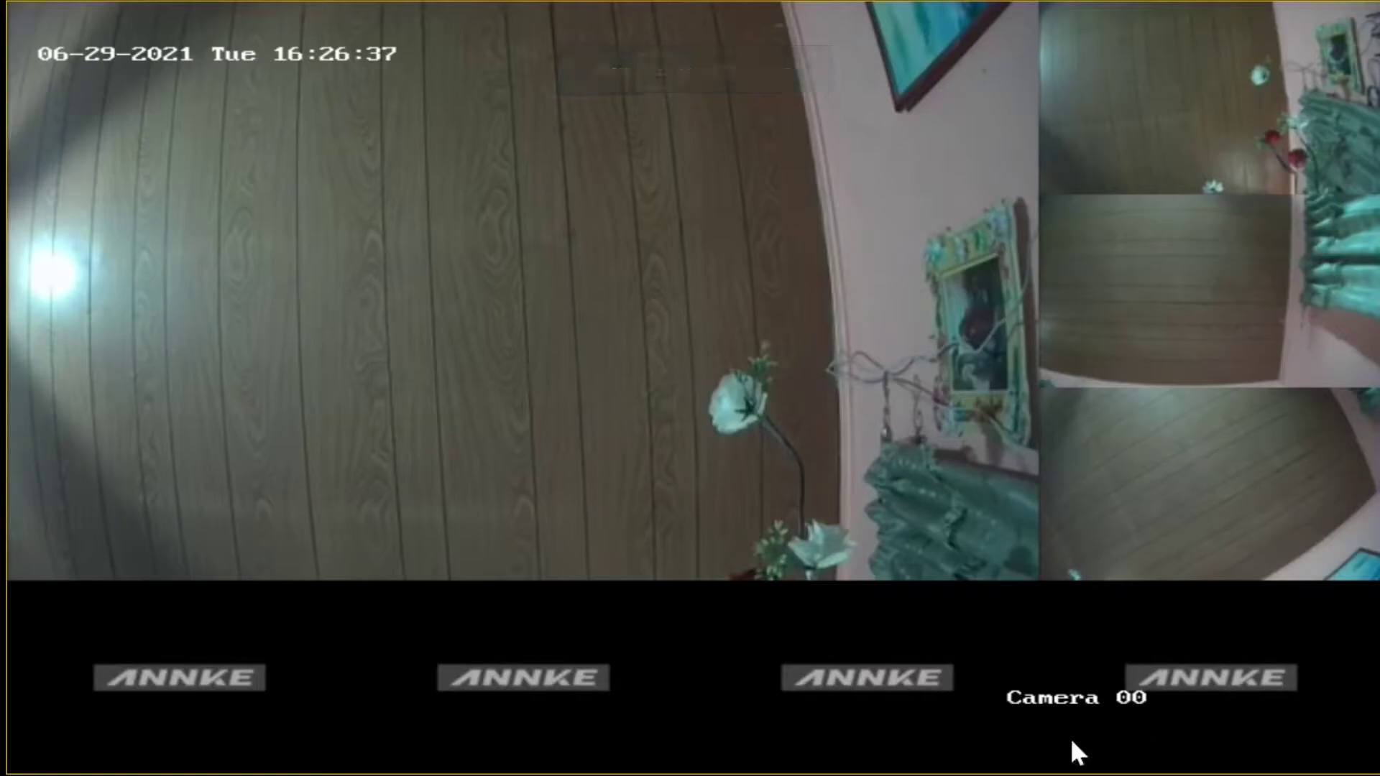
double_click(413, 435)
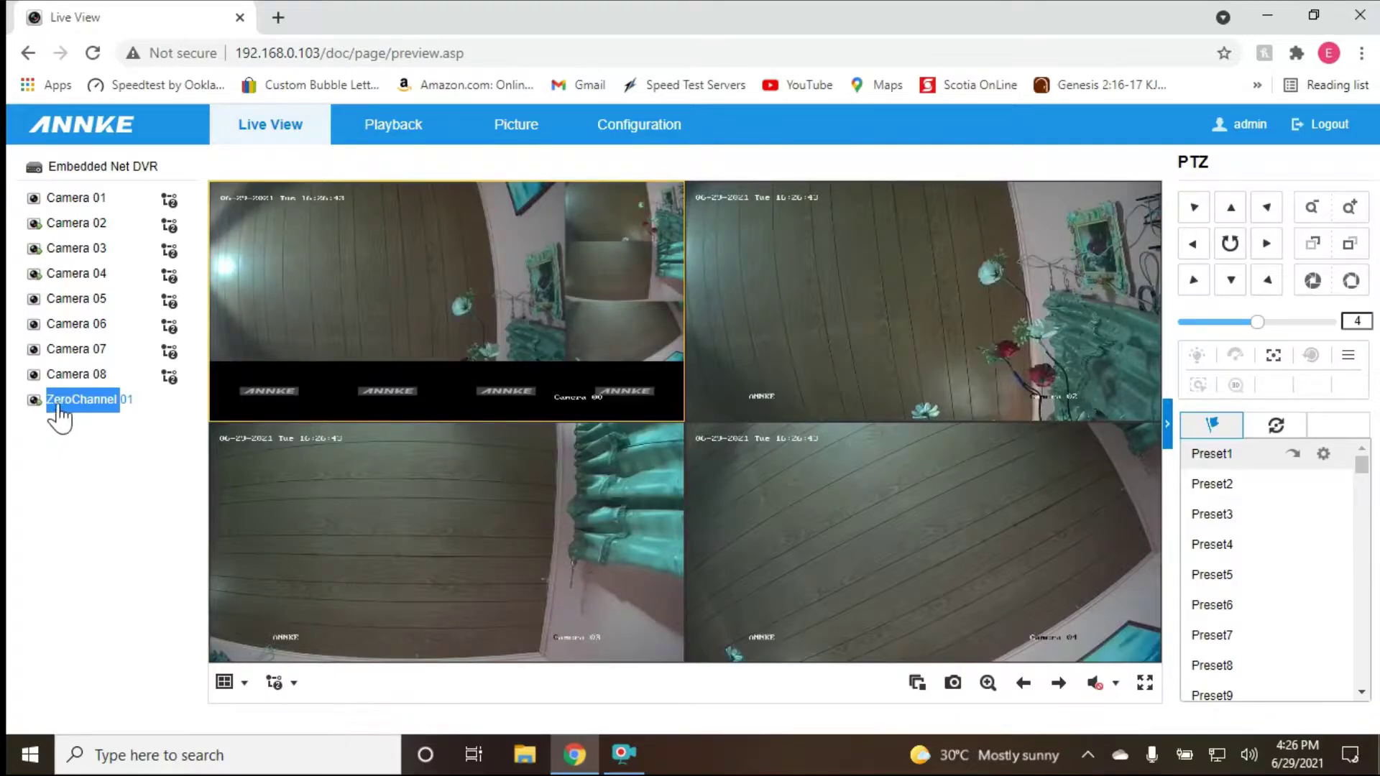
Step: Return Camera 01 to the first tile and open the Playback page
left_click(63, 201)
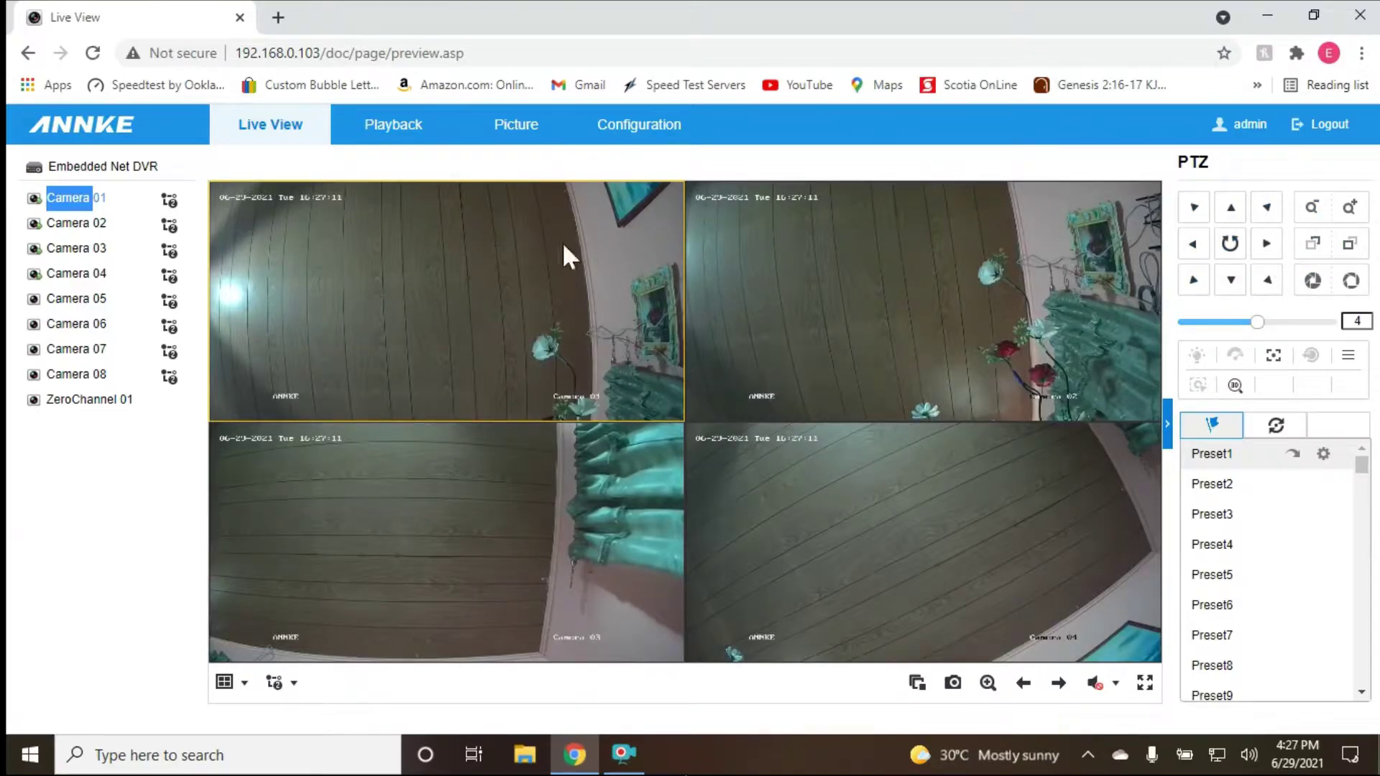
left_click(392, 127)
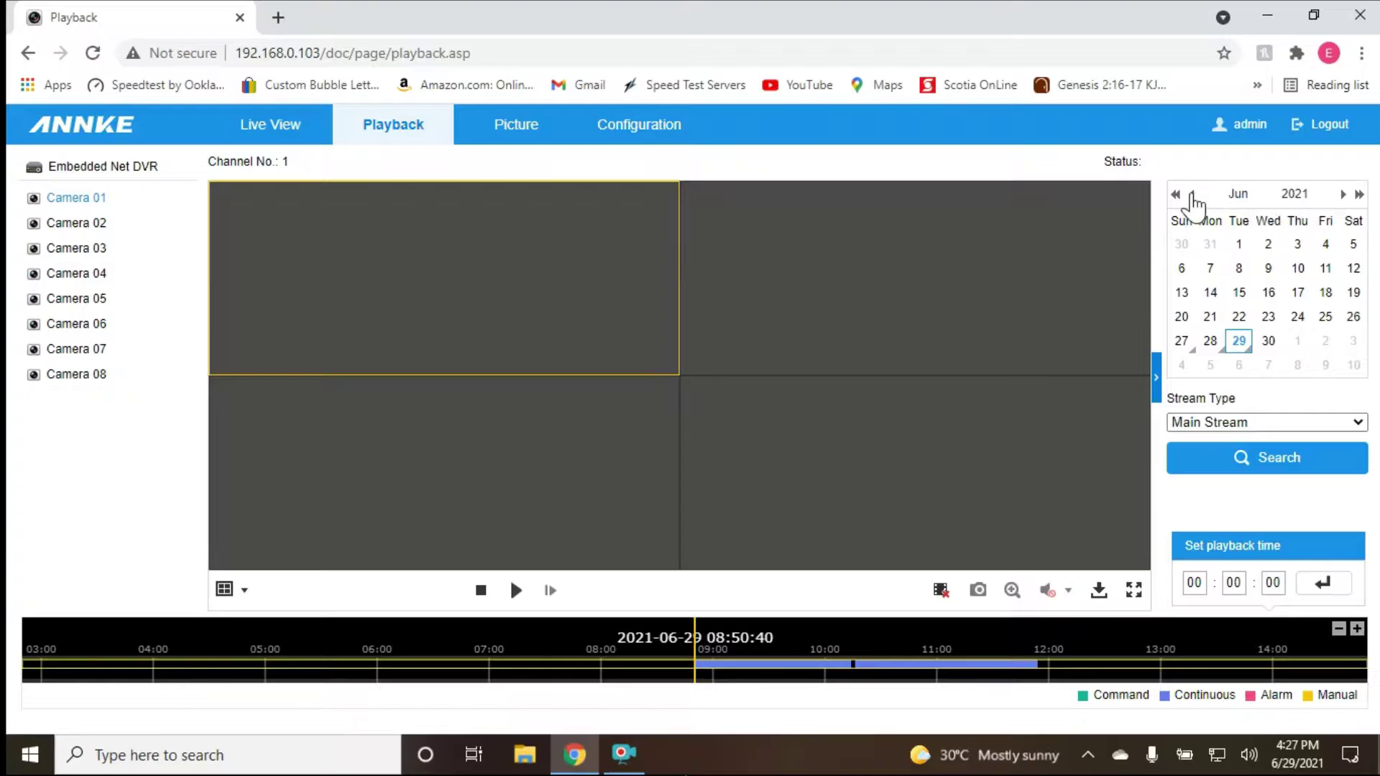
Step: Search Camera 01's recordings for 2021-05-01 using the Playback calendar
left_click(1192, 195)
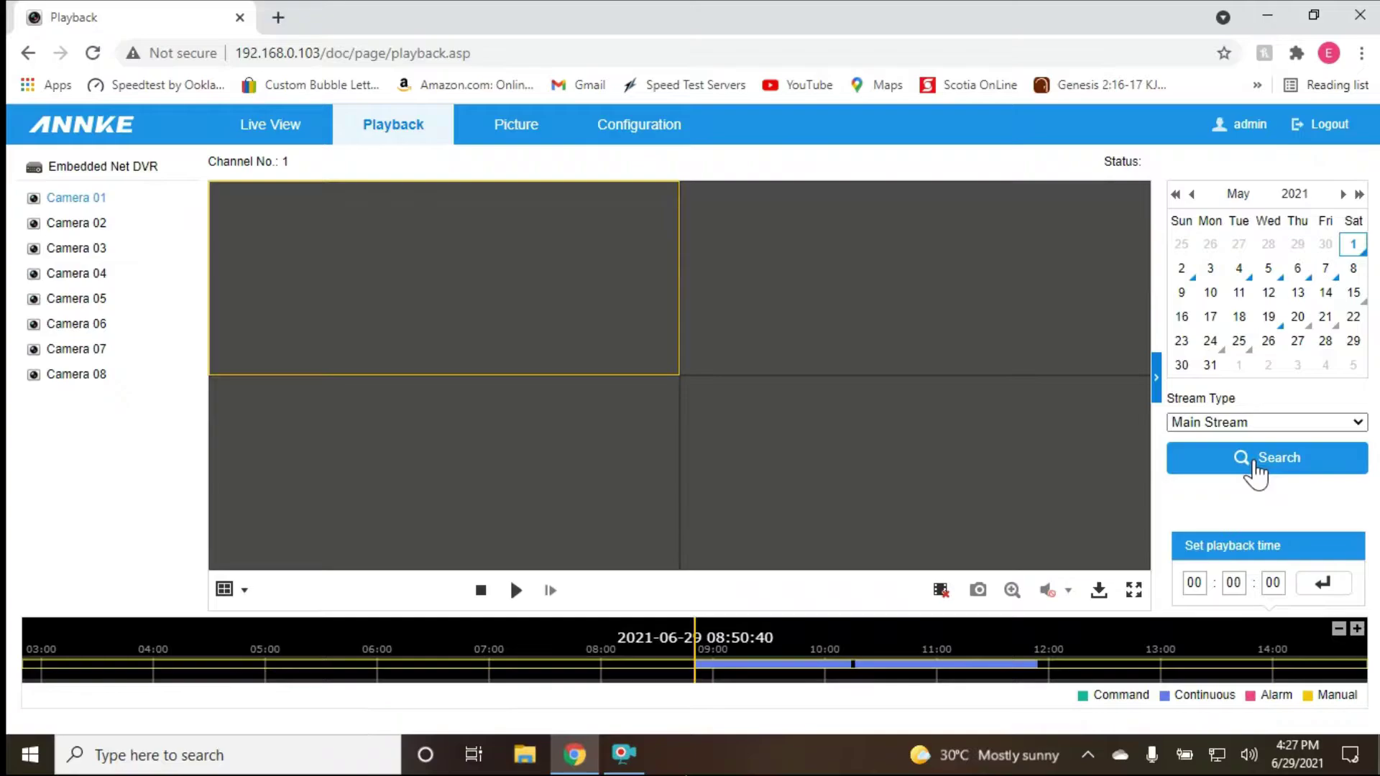
left_click(1254, 464)
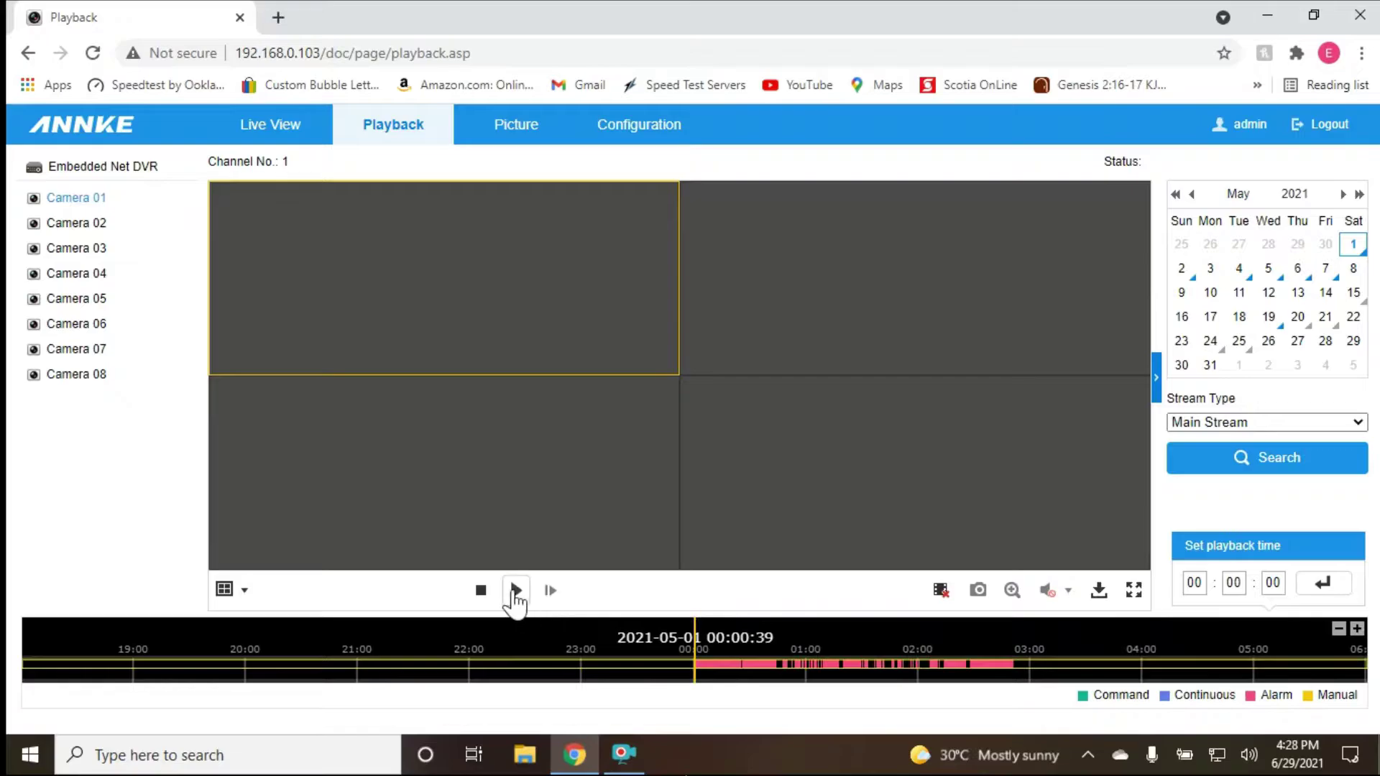
Step: Play Camera 01's May 1 recording in the top-left view and select the top-right pane
left_click(512, 597)
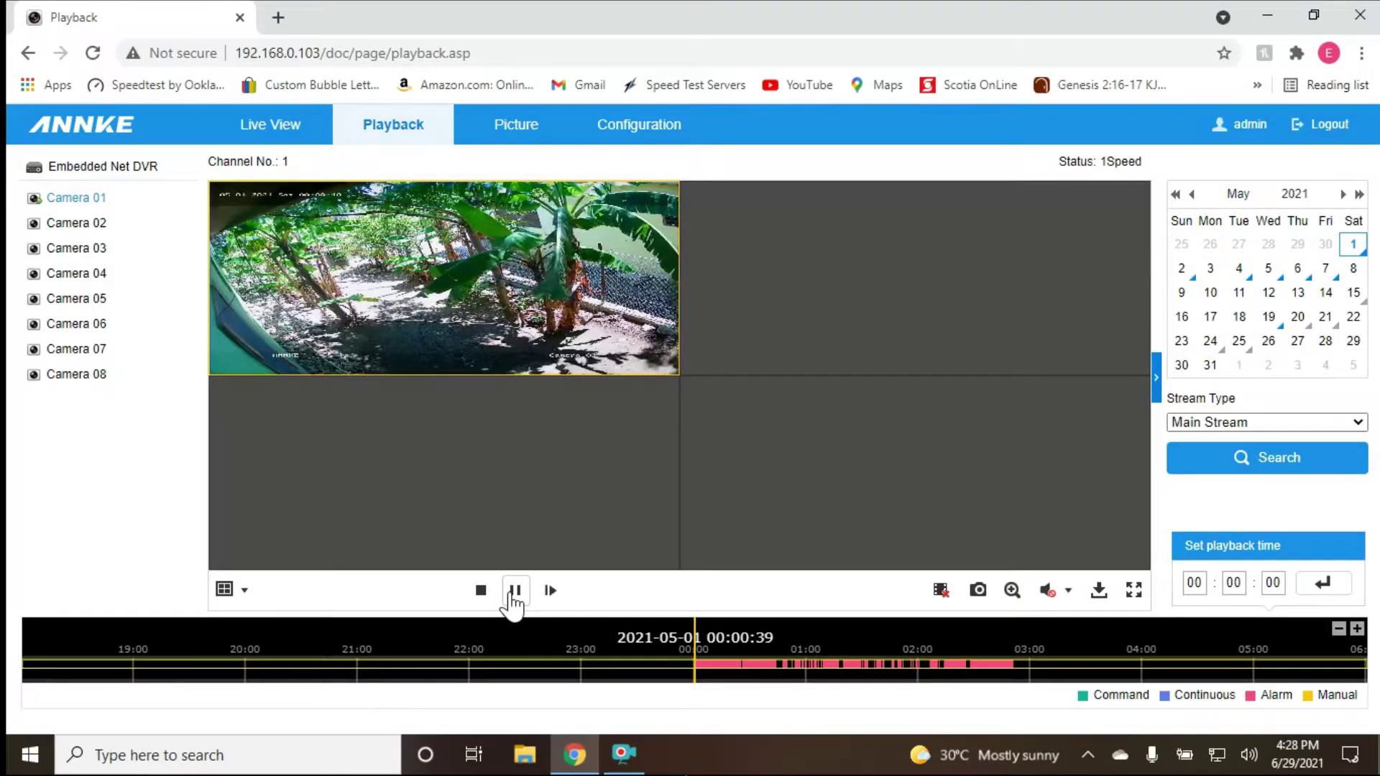
left_click(767, 322)
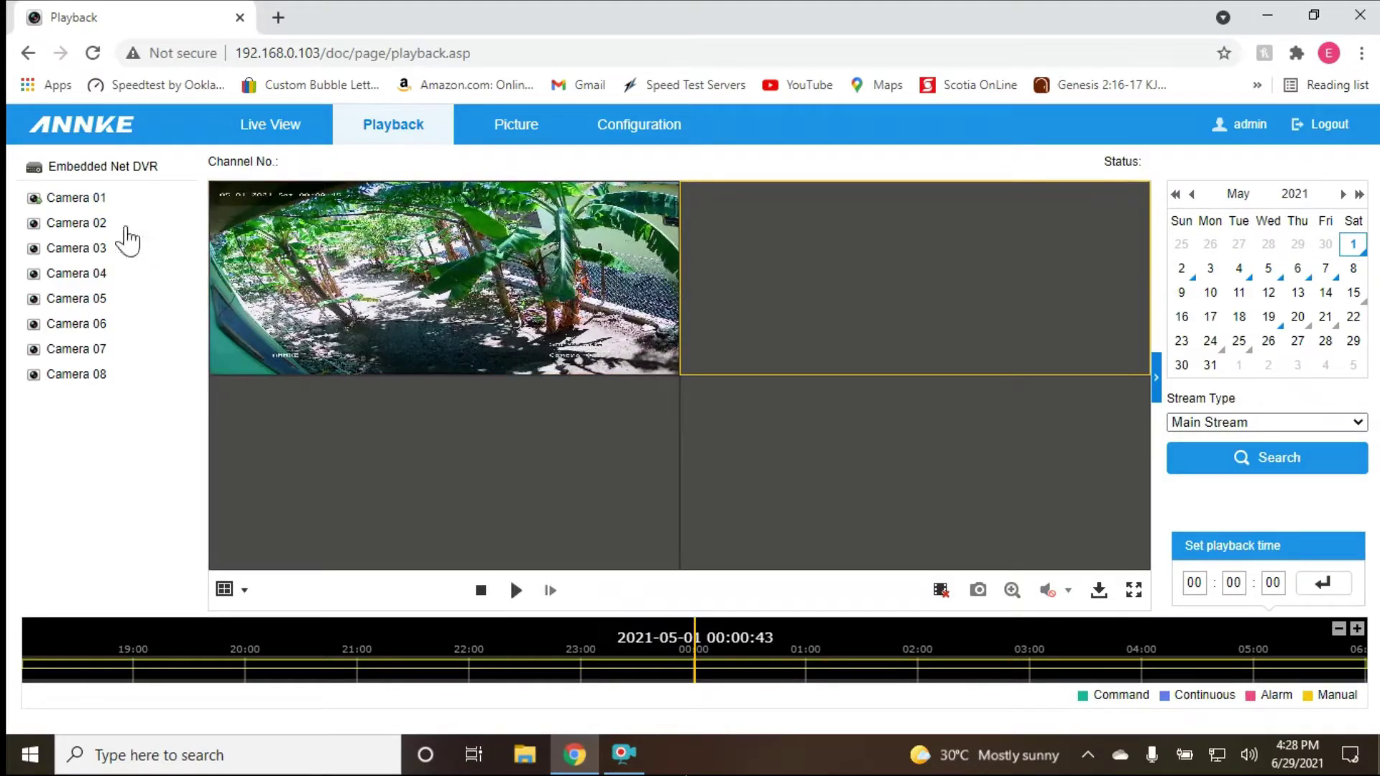
Step: Assign Camera 02 to the top-right pane, play its recording, and show both full screen
left_click(74, 229)
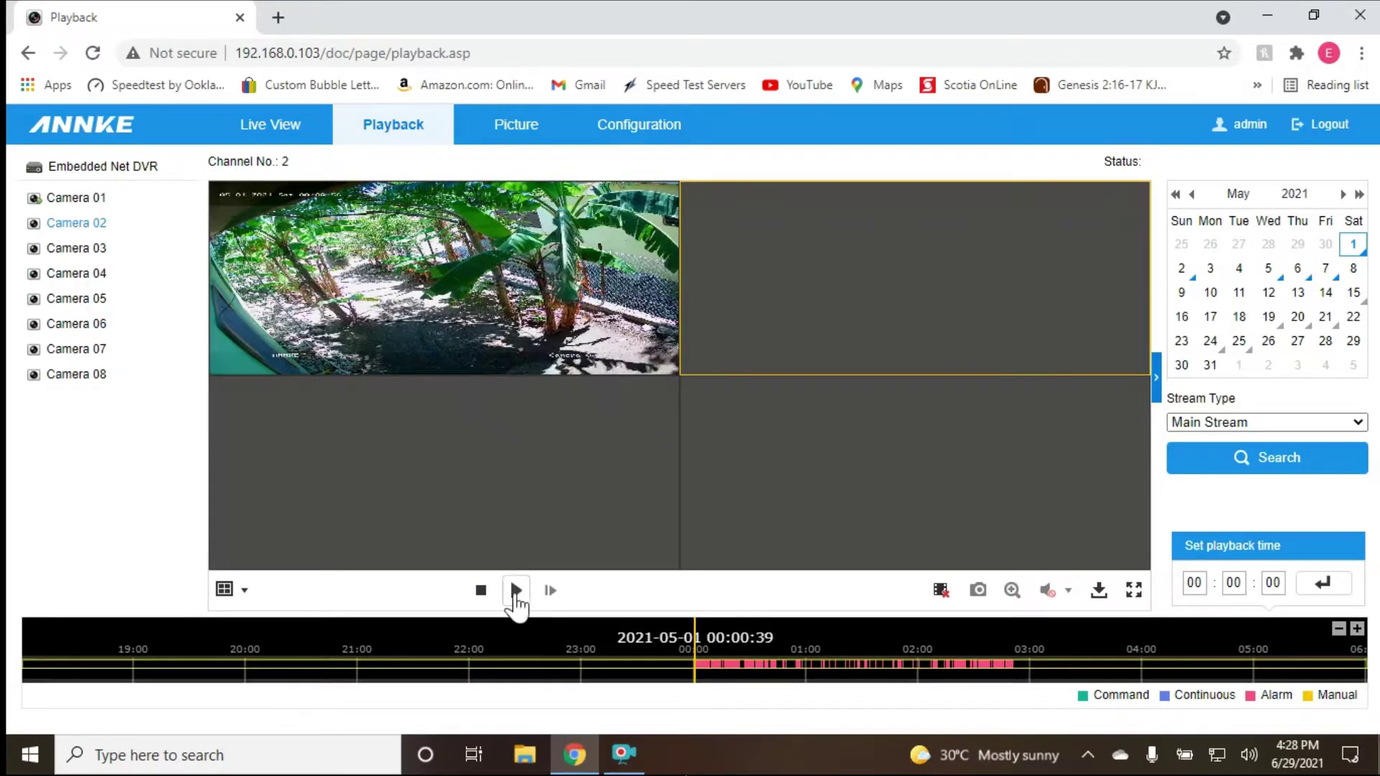
left_click(516, 594)
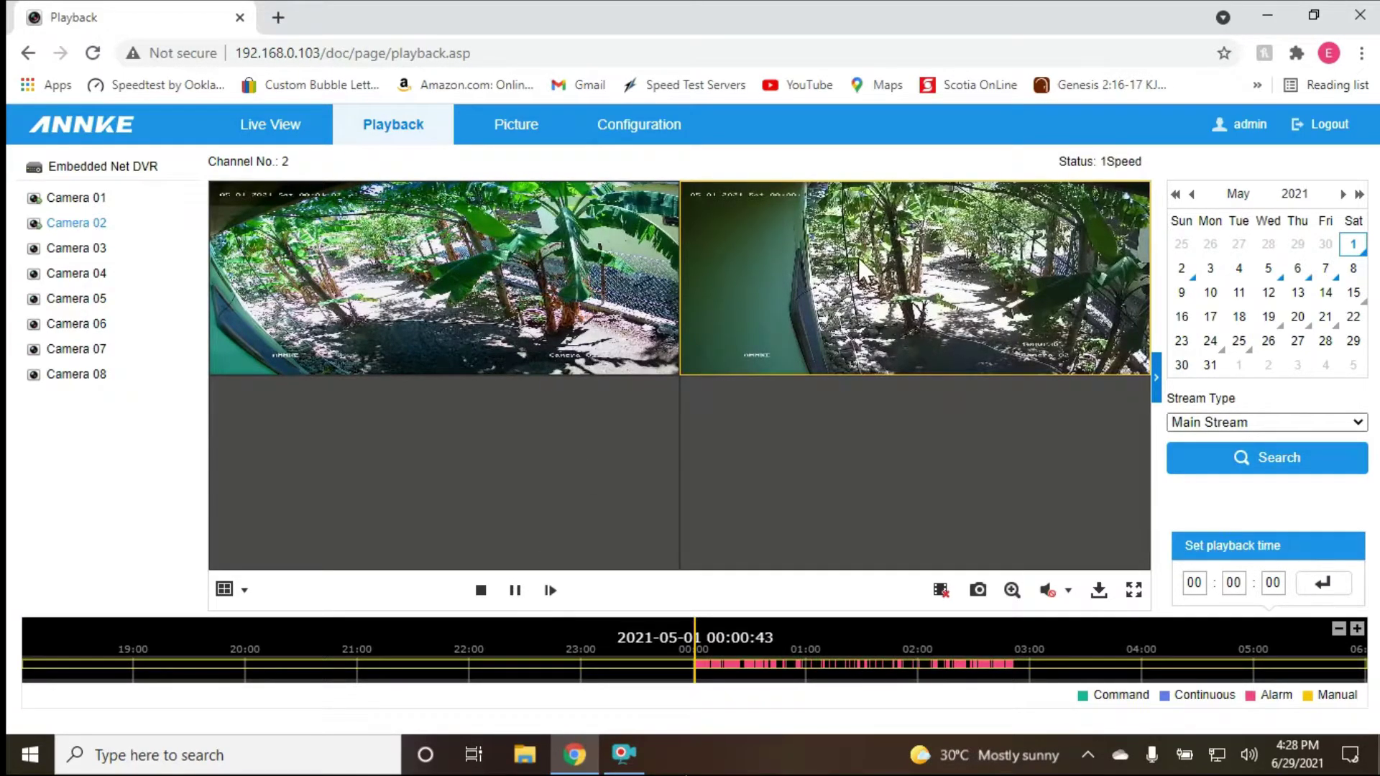
left_click(1135, 591)
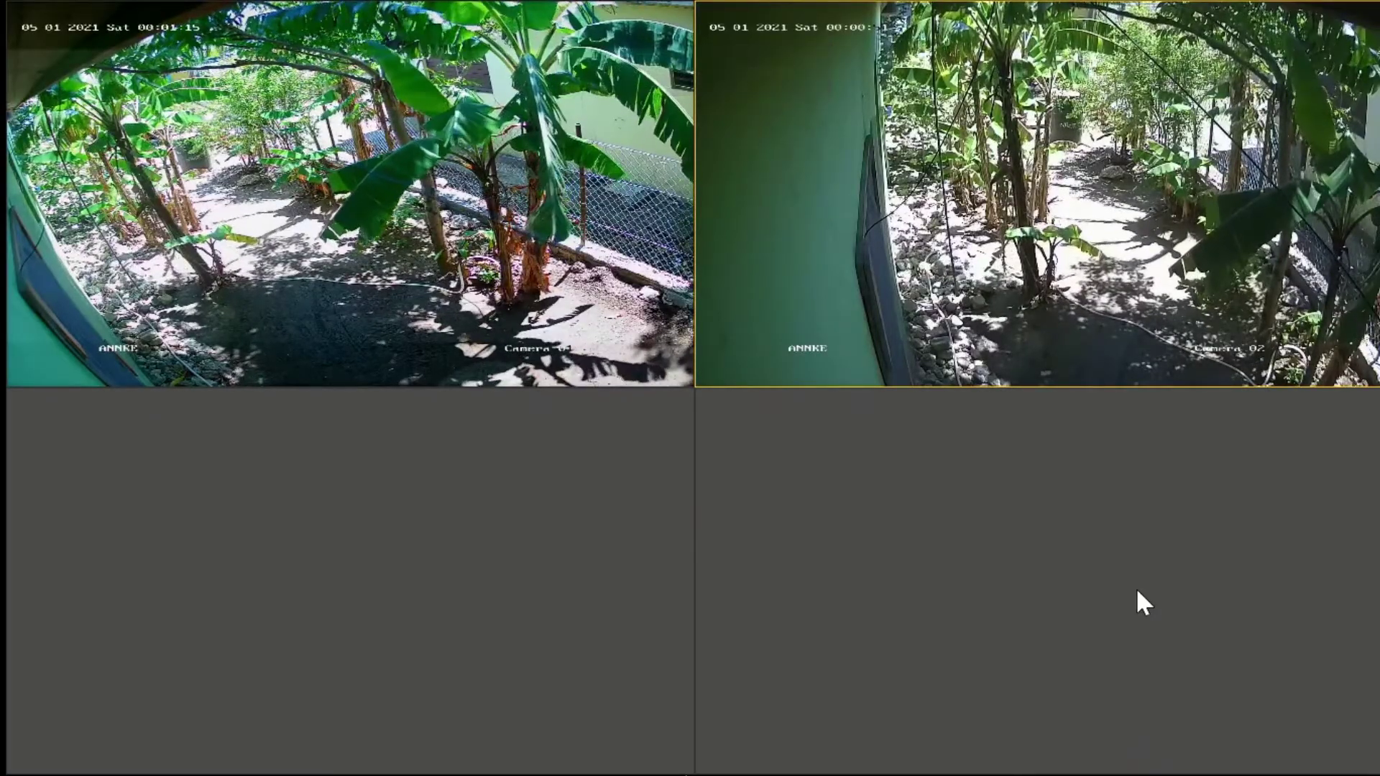
Step: Exit the full-screen playback view with Esc
key("Escape")
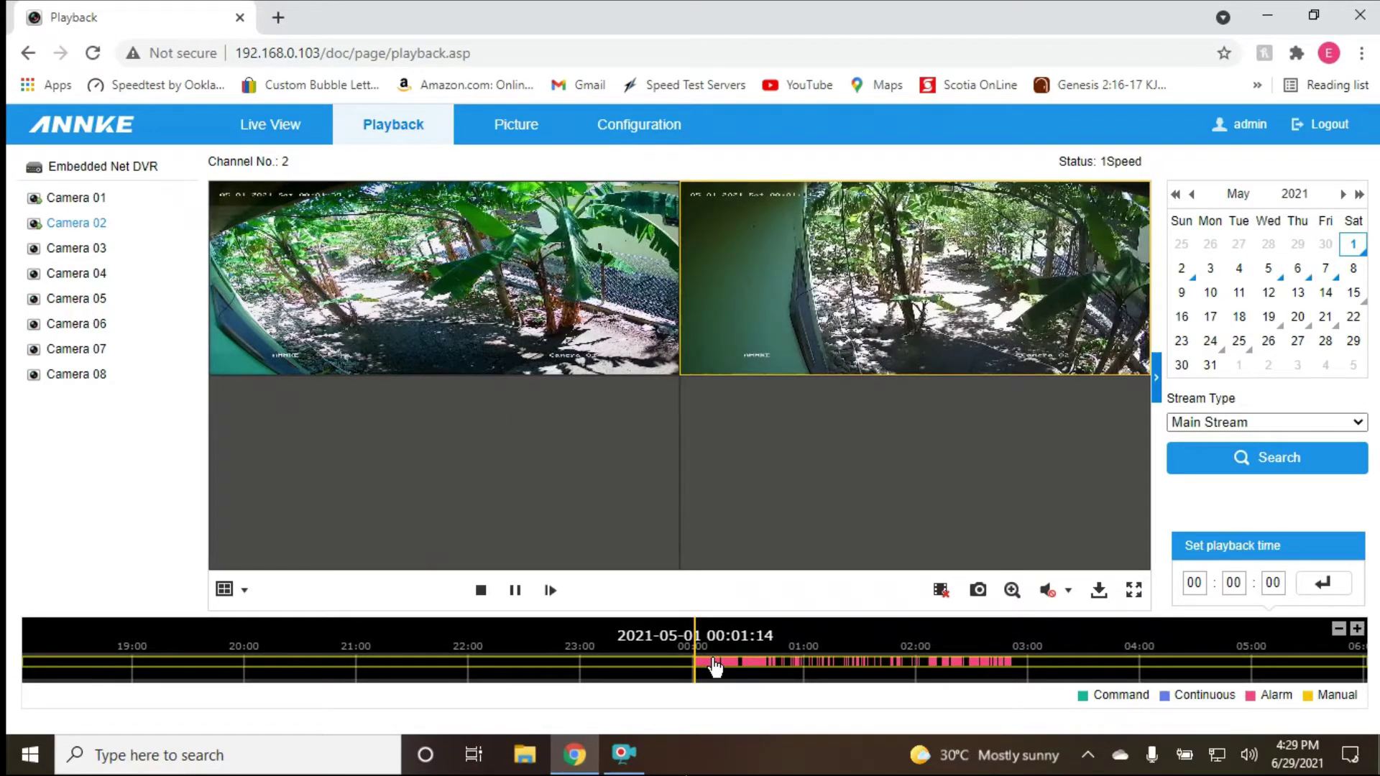
left_click(491, 353)
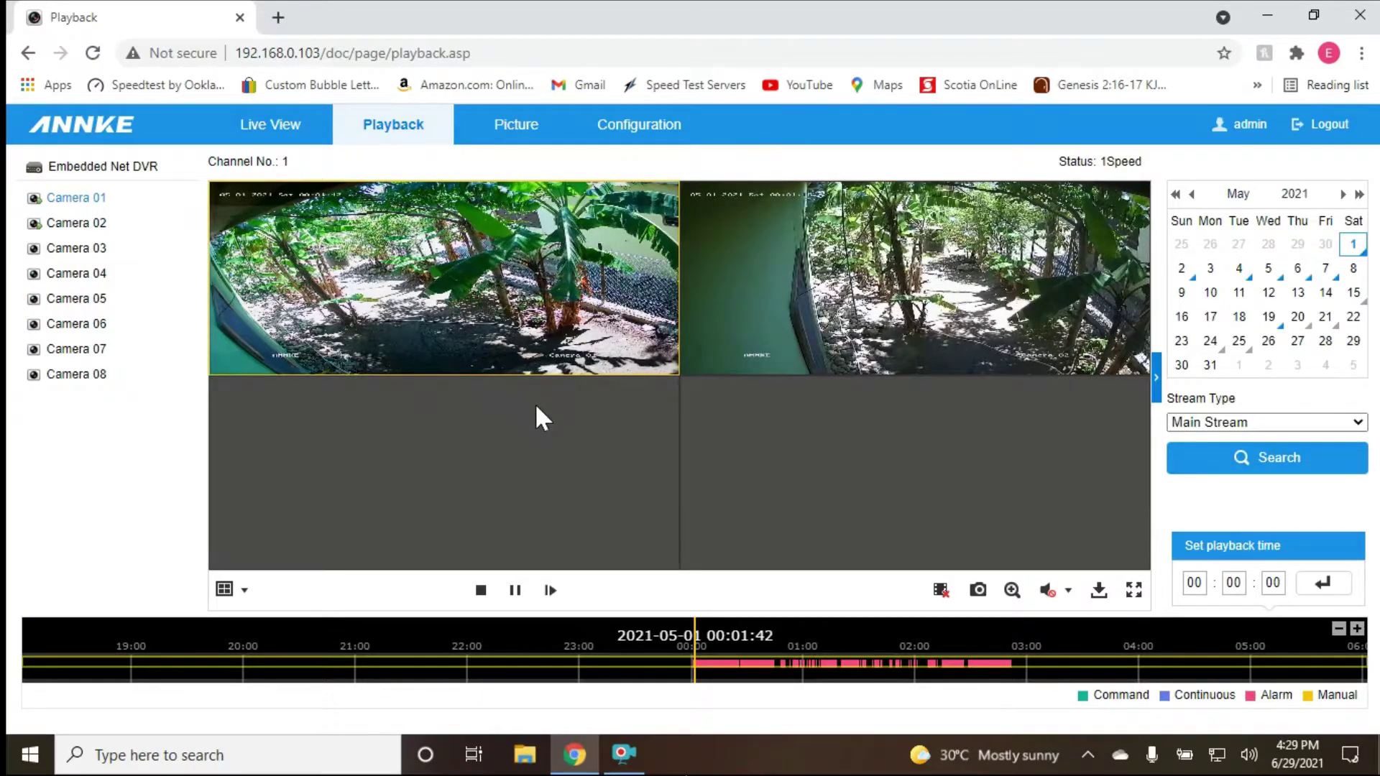
left_click(801, 291)
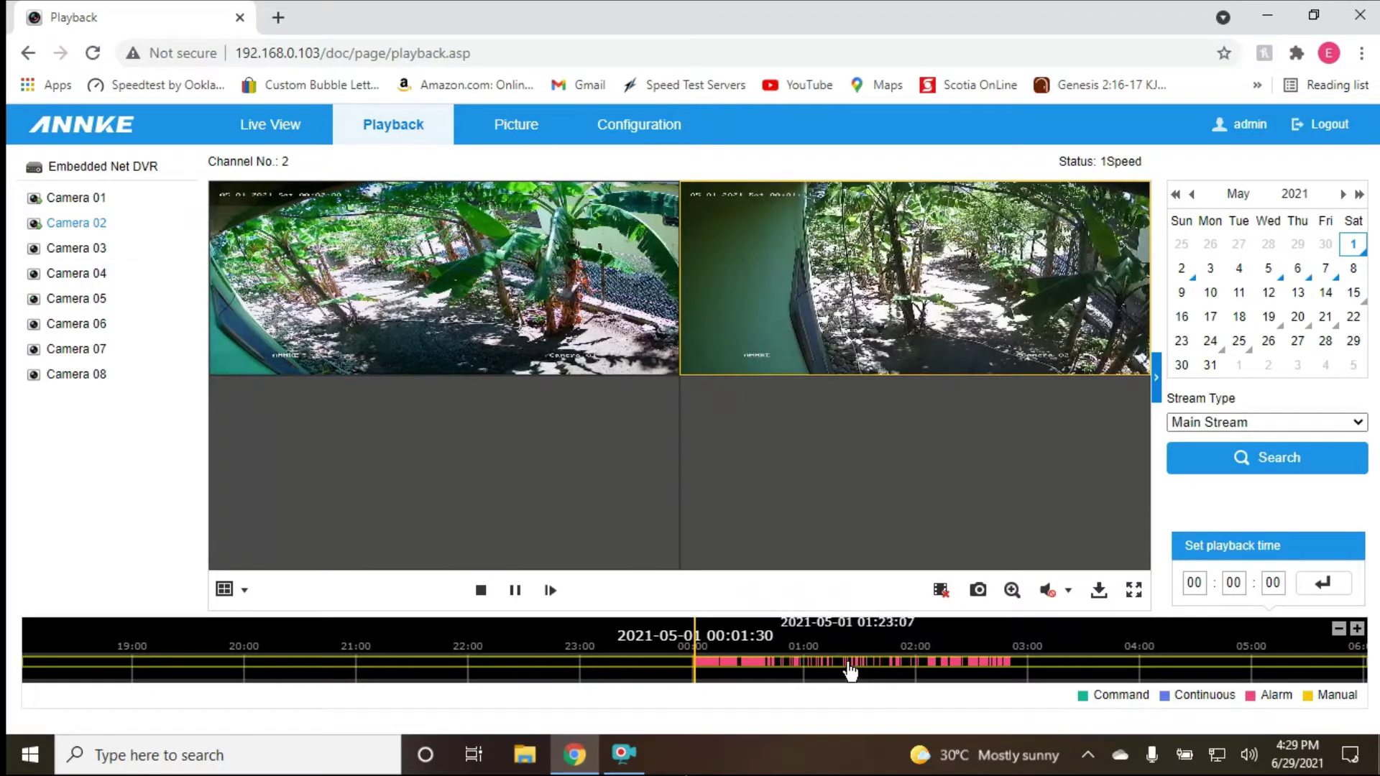
Step: Scrub the timeline forward to about 02:36, resuming Camera 02's playback along the way
left_click_drag(853, 670, 586, 661)
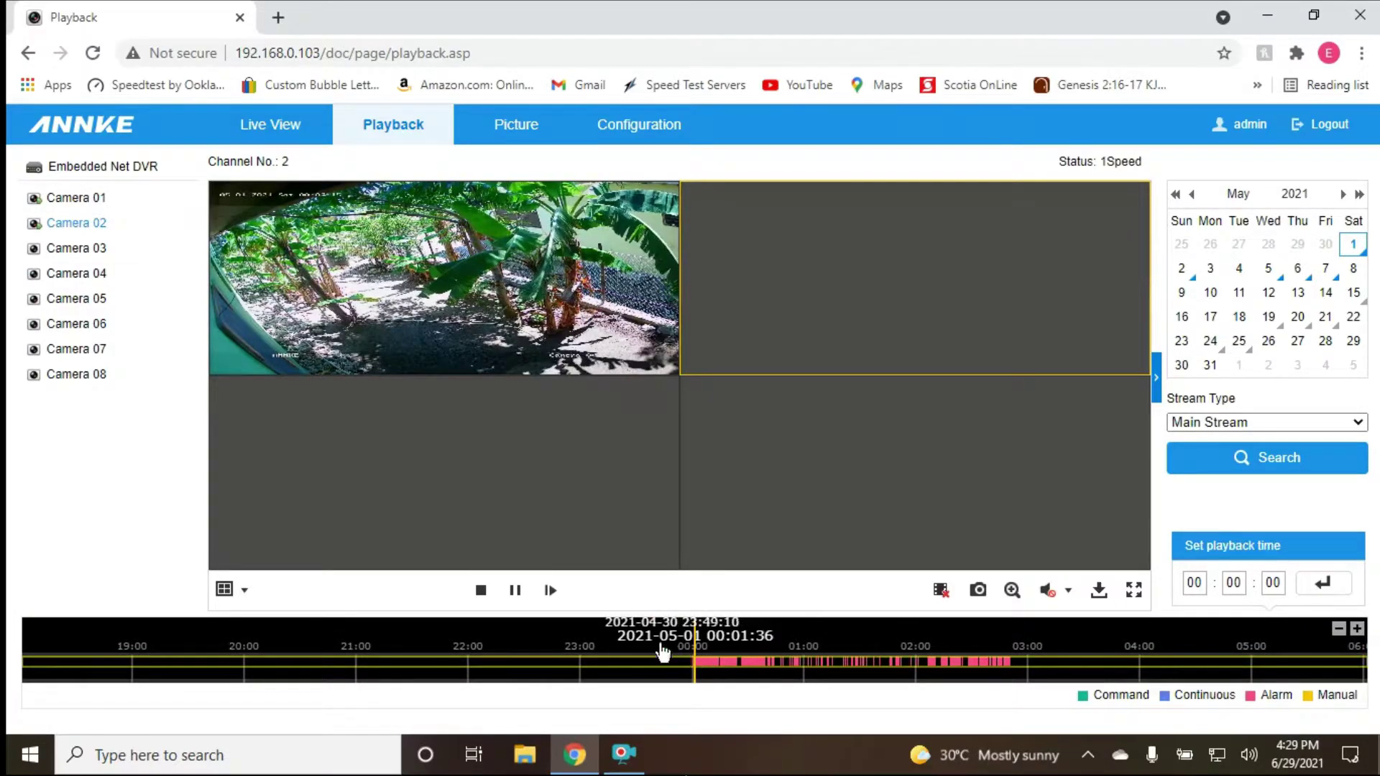
left_click(515, 592)
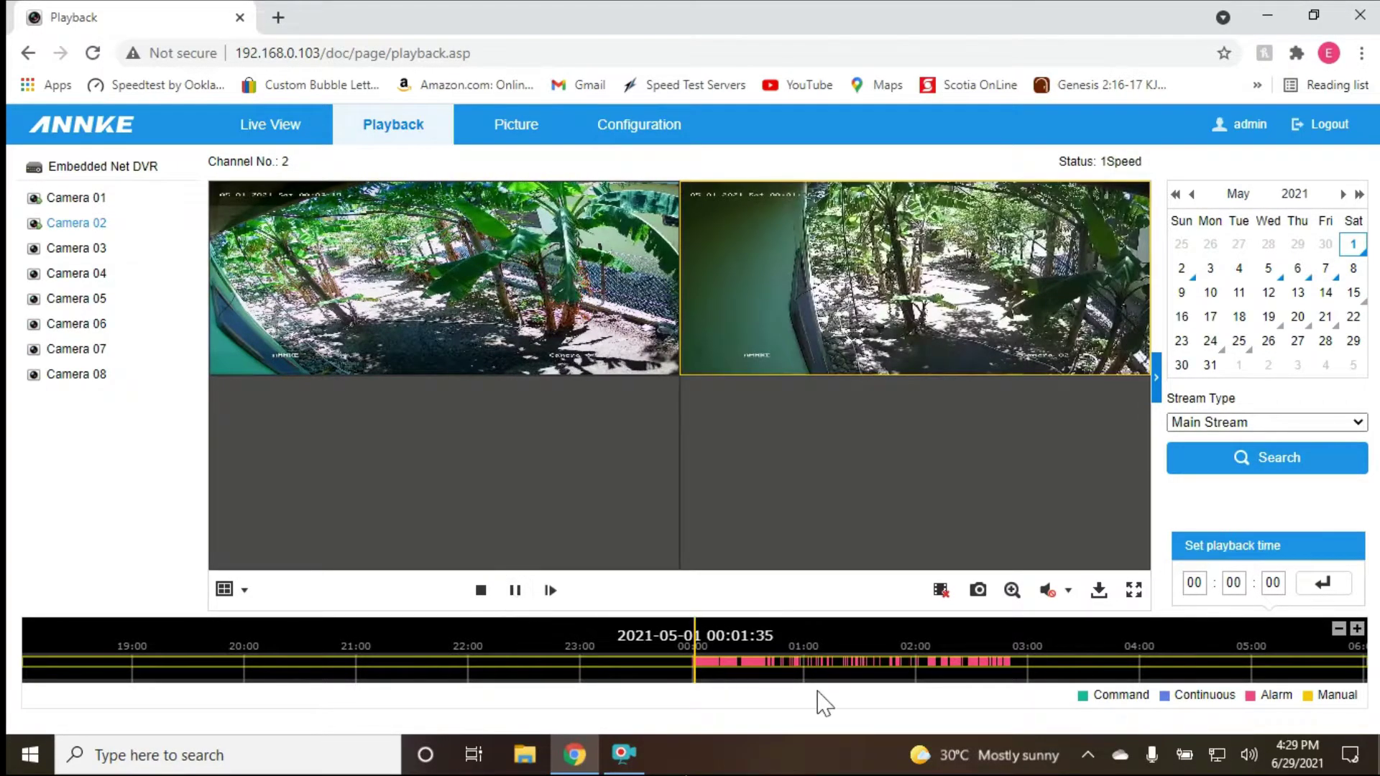
left_click_drag(829, 670, 599, 661)
left_click_drag(566, 661, 563, 670)
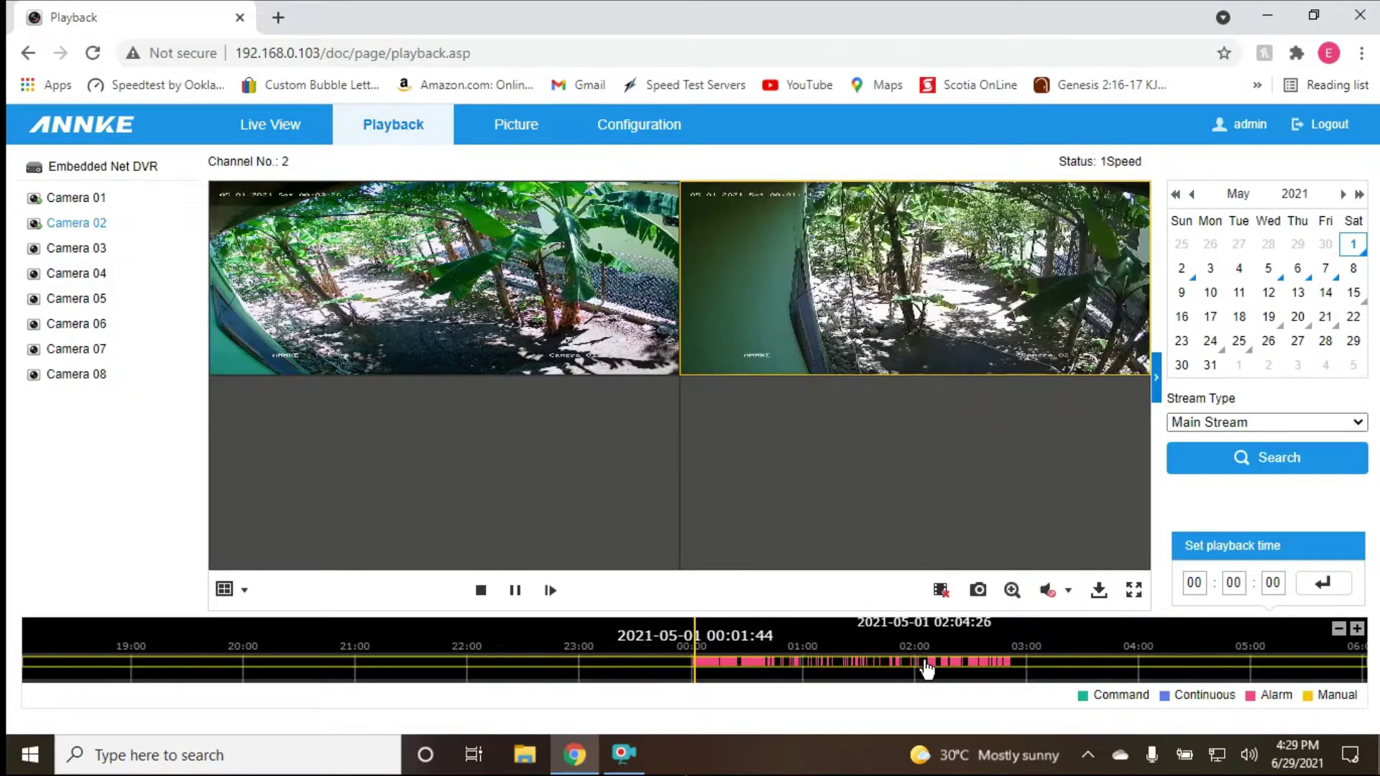
left_click_drag(925, 669, 634, 656)
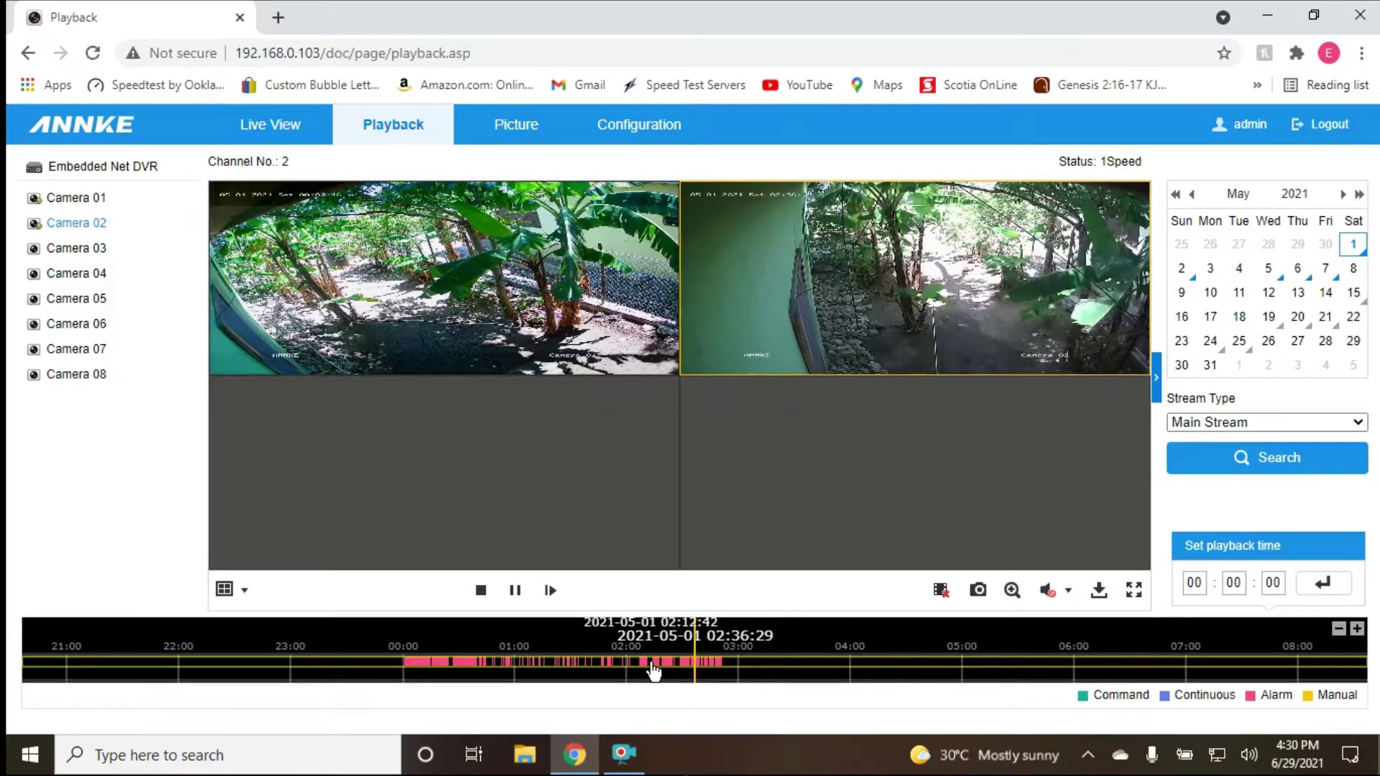
Step: Drag the timeline back and forth until both recordings play from about 01:26
left_click_drag(654, 670, 796, 670)
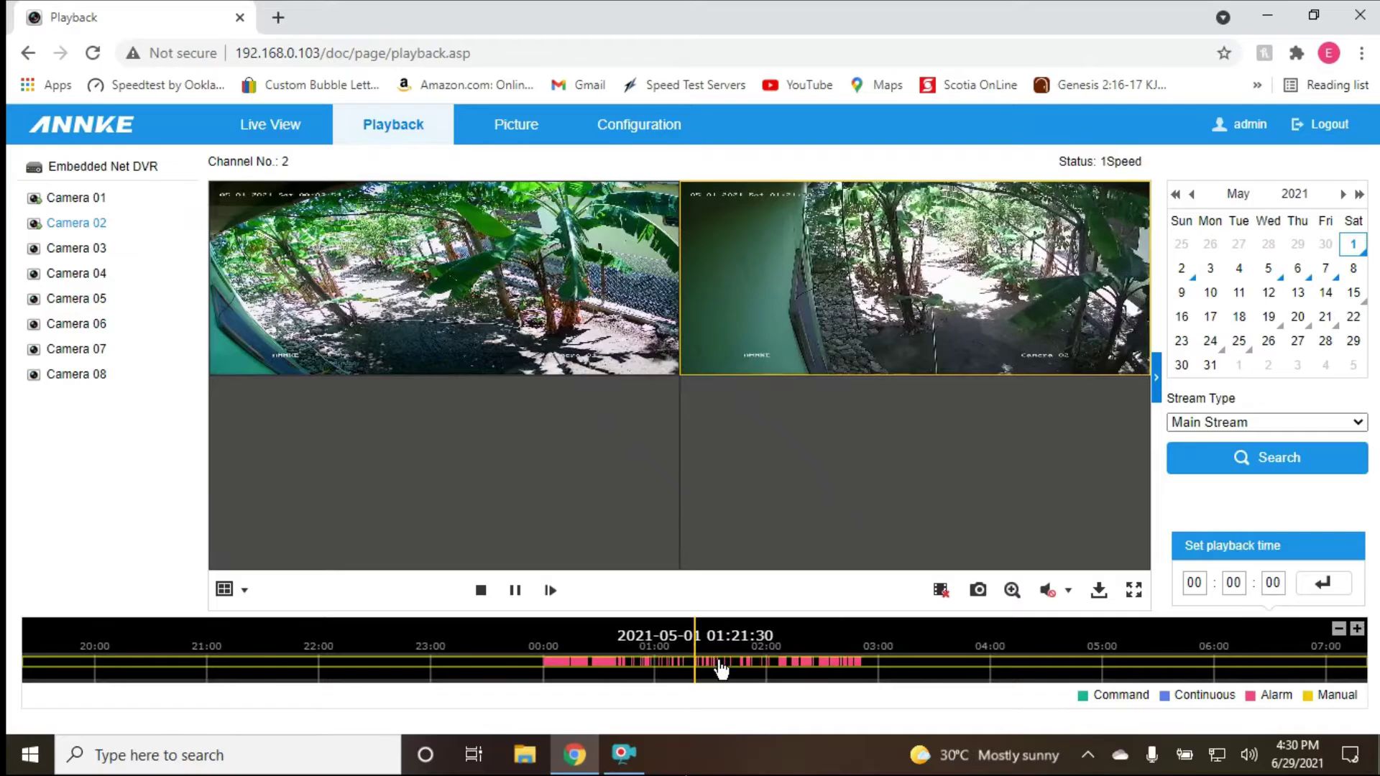
left_click_drag(720, 668, 818, 668)
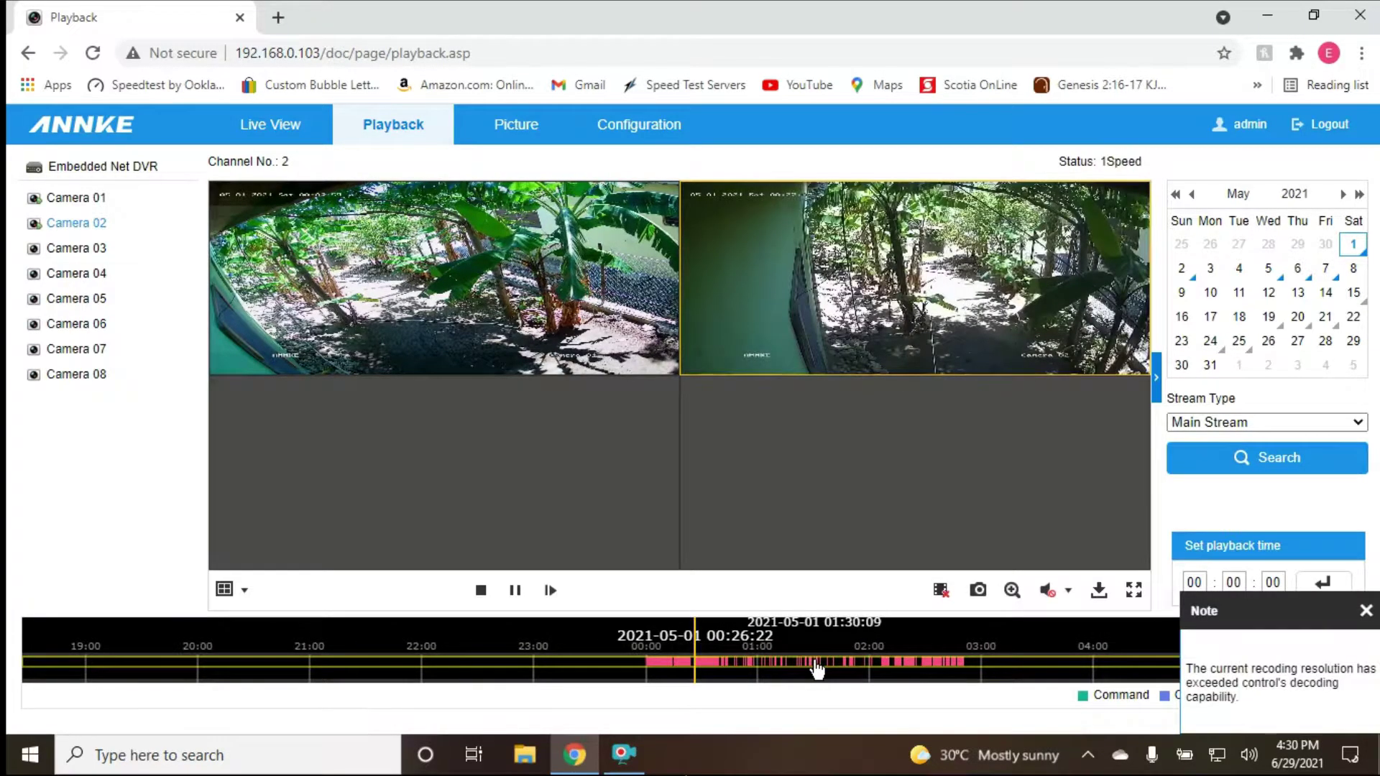
left_click_drag(817, 668, 703, 672)
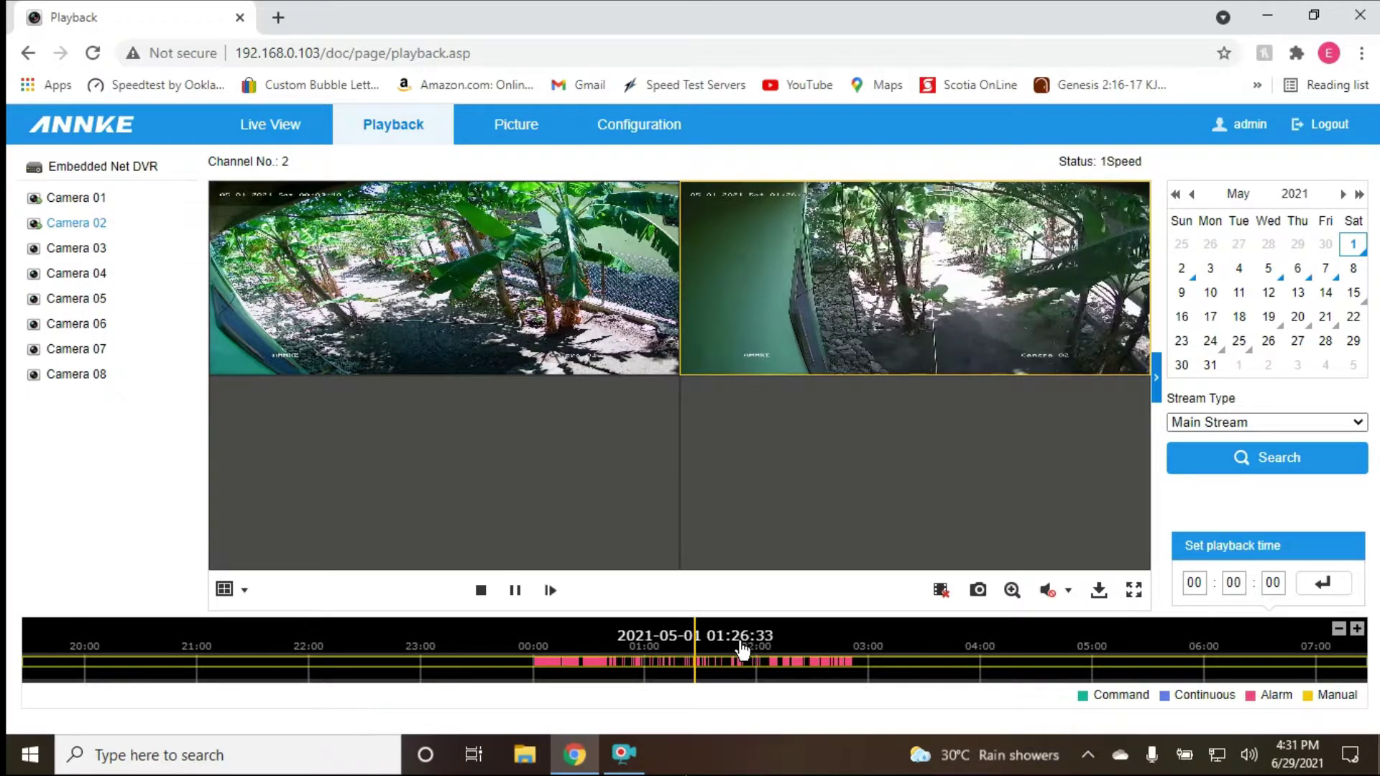
left_click(458, 325)
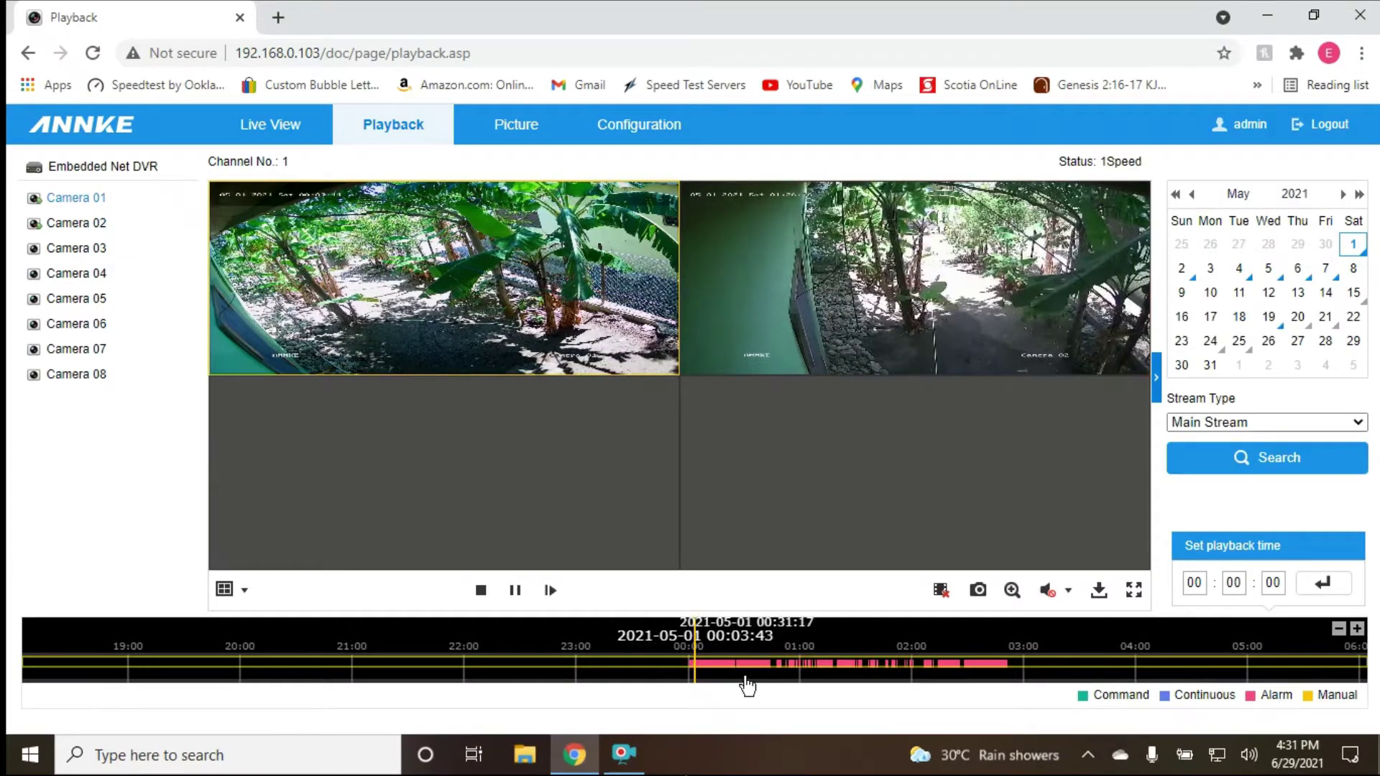